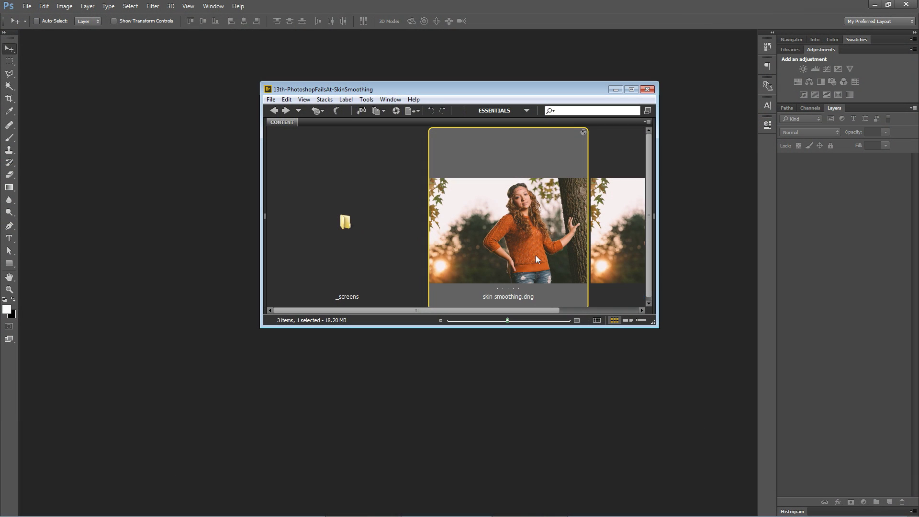
# - Open skin-smoothing.dng in Camera Raw and bring it into Photoshop as a Smart Object
pyautogui.doubleClick(442, 301)
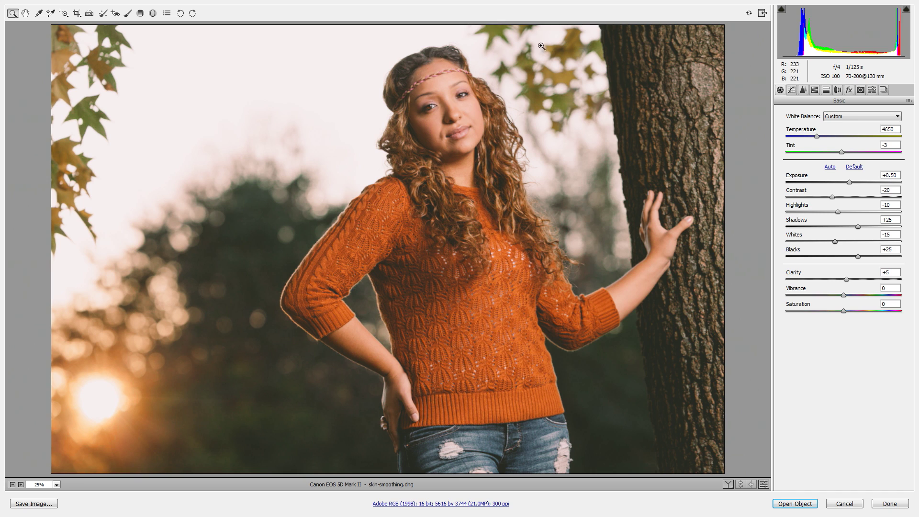
pyautogui.click(25, 14)
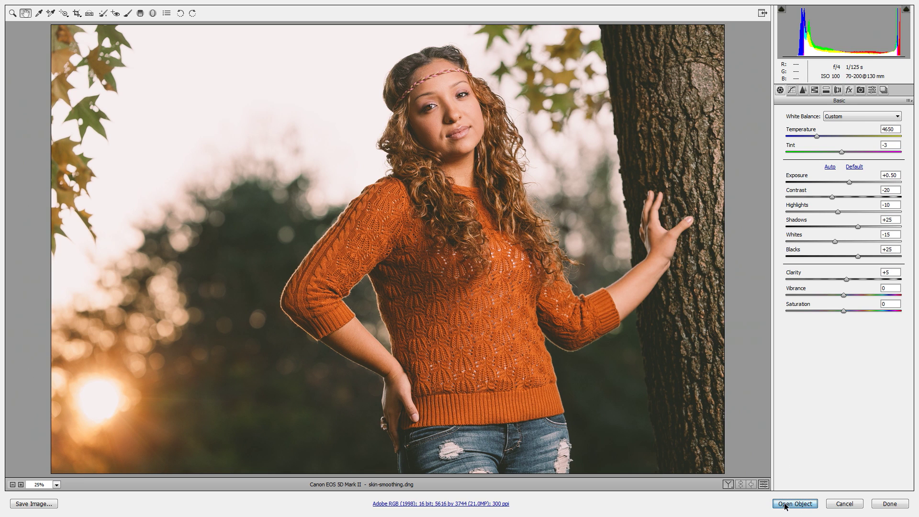
pyautogui.click(811, 504)
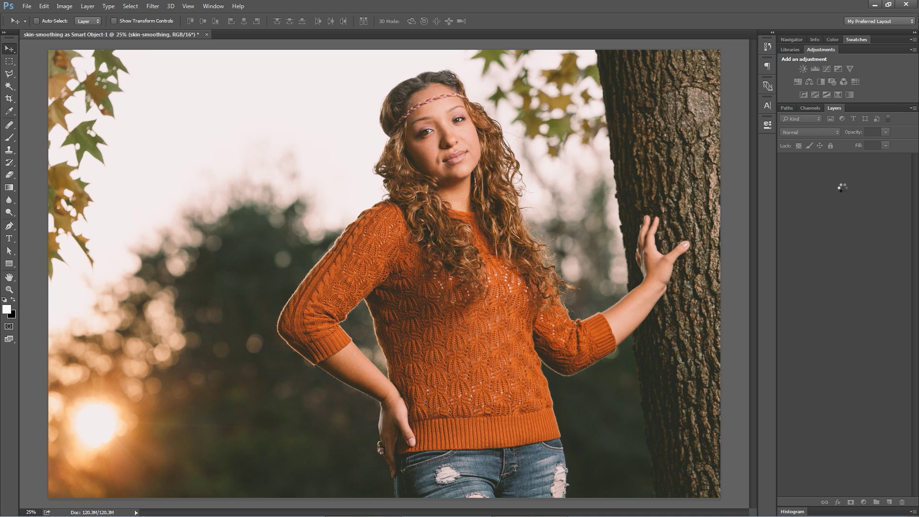
# - Rasterize the skin-smoothing layer and flatten the image
pyautogui.rightClick(856, 162)
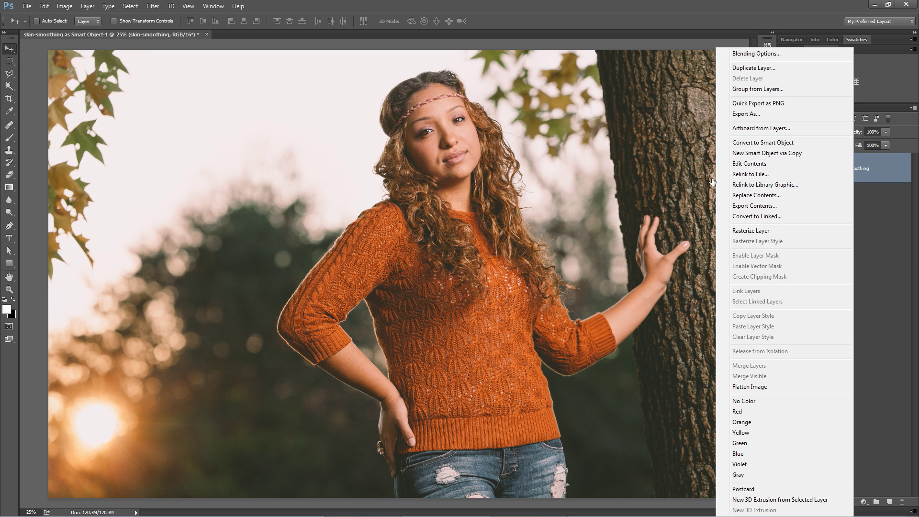
pyautogui.click(766, 233)
pyautogui.click(88, 5)
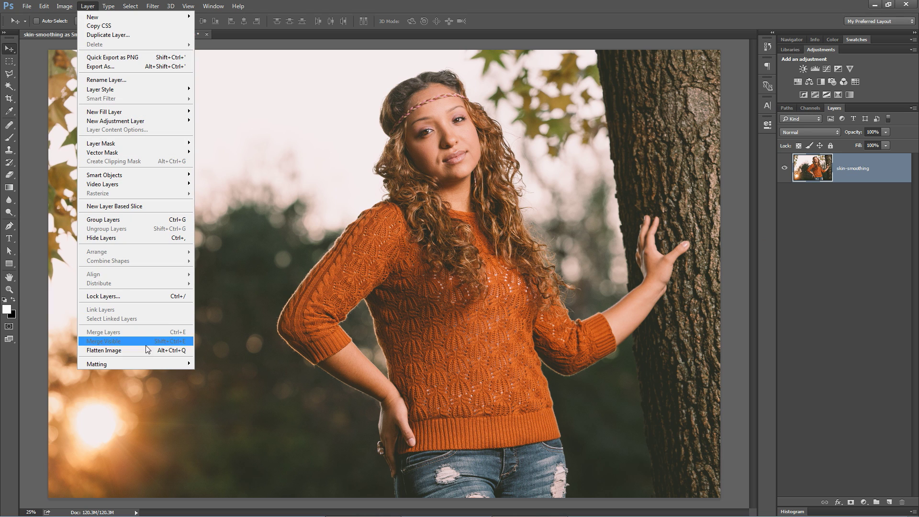
pyautogui.click(104, 350)
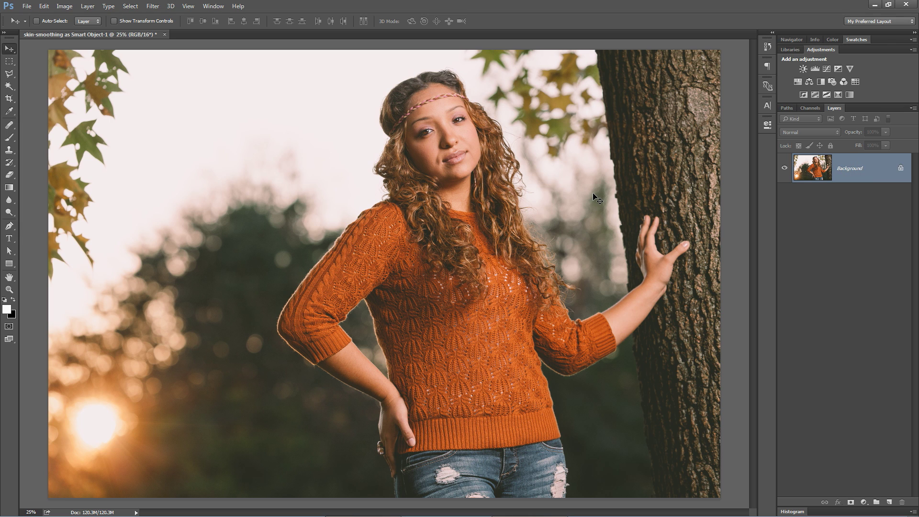
# - Convert the Background layer to a Smart Object and apply a Gaussian Blur with a 15-pixel radius
pyautogui.rightClick(850, 164)
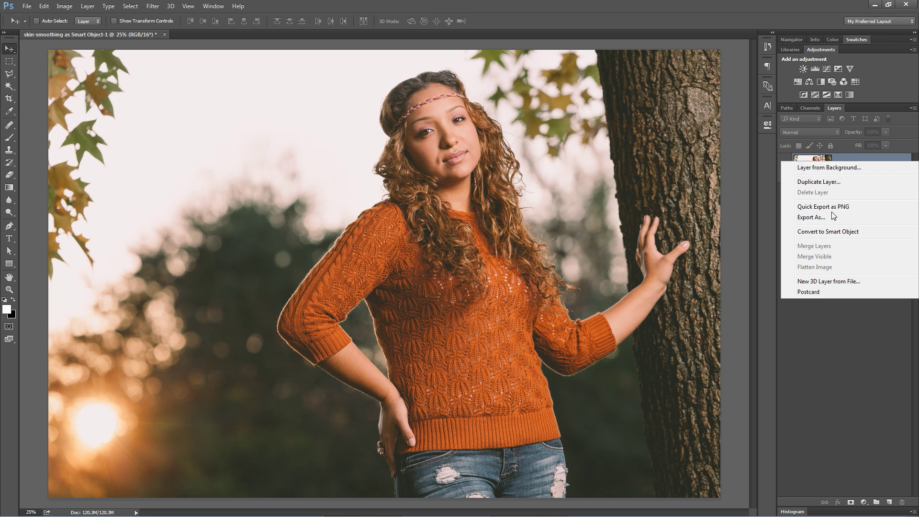
pyautogui.click(798, 232)
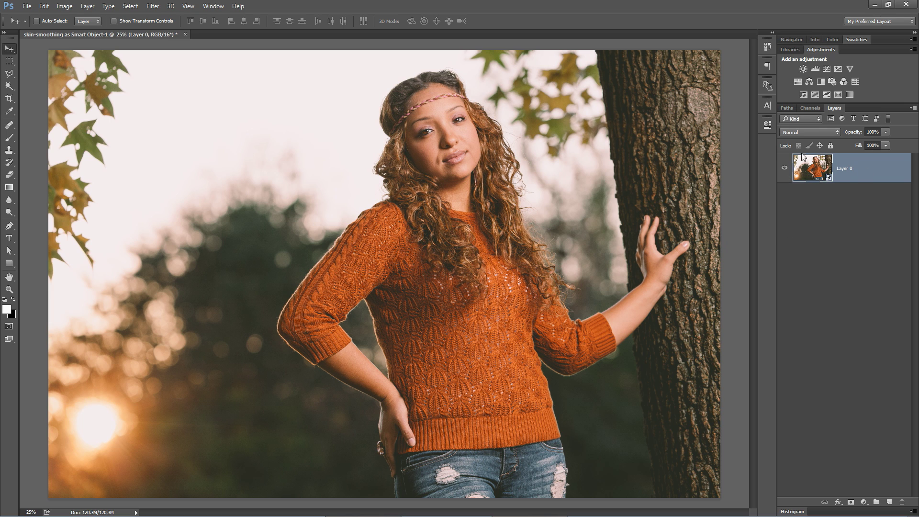
pyautogui.click(152, 6)
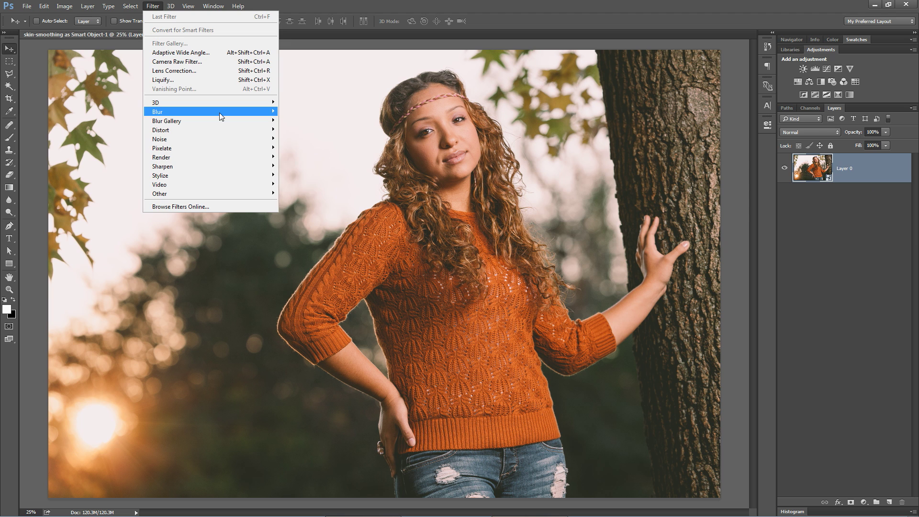
pyautogui.moveTo(219, 112)
pyautogui.click(305, 152)
pyautogui.moveTo(589, 176); pyautogui.dragTo(467, 166)
pyautogui.write('125')
pyautogui.press('BackSpace')
pyautogui.press('BackSpace')
pyautogui.press('BackSpace')
pyautogui.write('20')
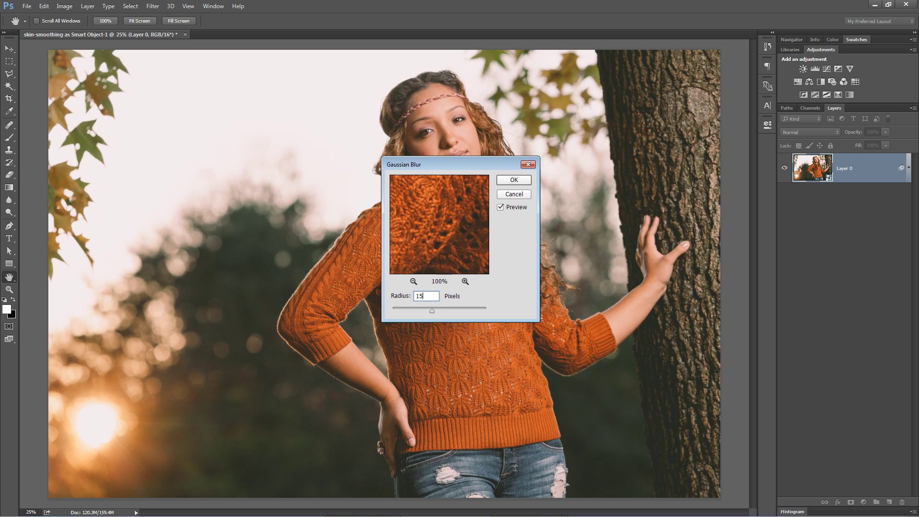
pyautogui.click(509, 180)
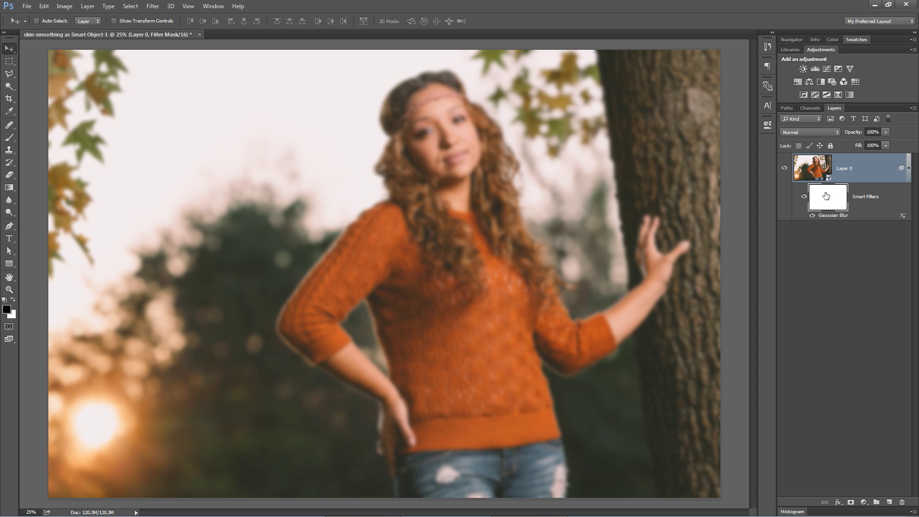
# - Invert the Gaussian Blur filter mask to black and paint white on it over the forearm and hand resting on the hip
pyautogui.hotkey('ctrl', 'i')
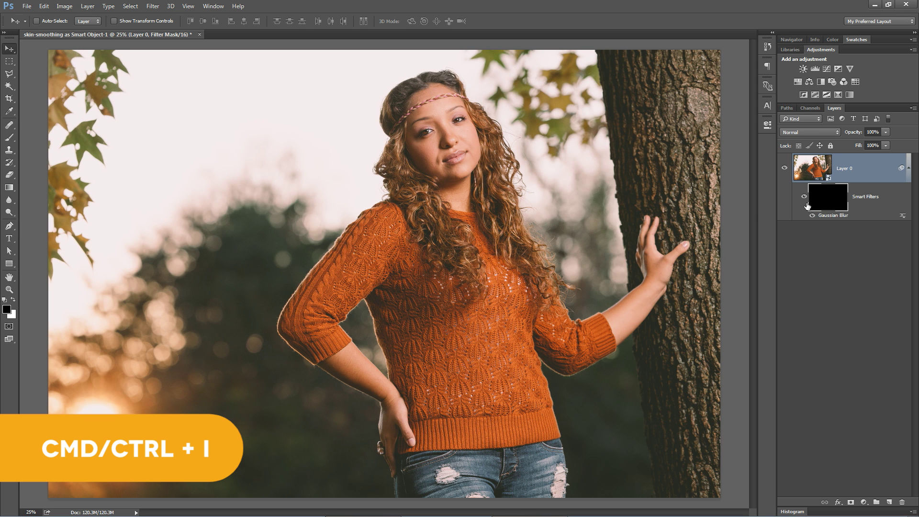
pyautogui.press('z')
pyautogui.click(349, 355)
pyautogui.click(351, 356)
pyautogui.click(355, 365)
pyautogui.moveTo(416, 419); pyautogui.dragTo(376, 313)
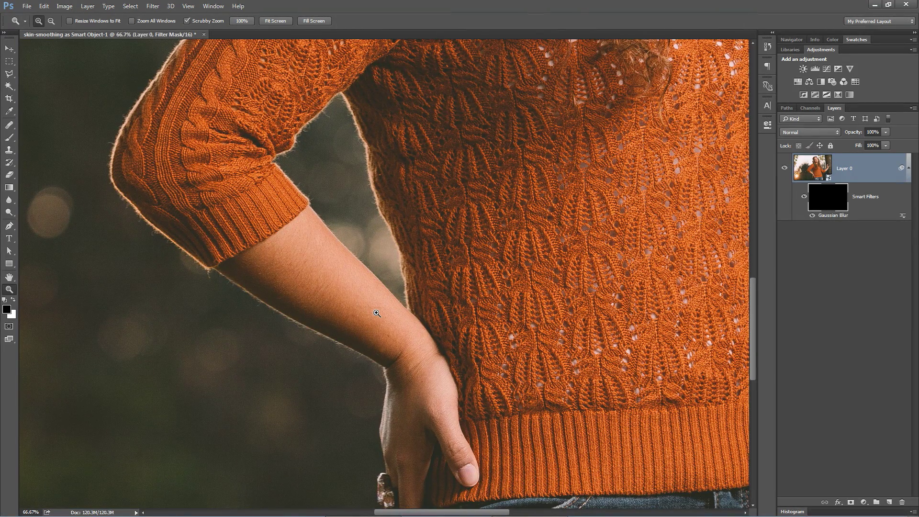
pyautogui.press('b')
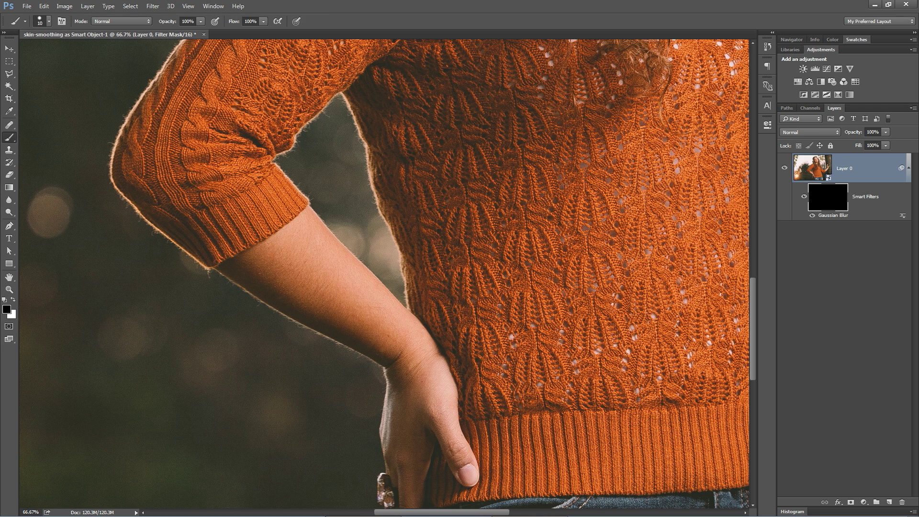
pyautogui.press('x')
pyautogui.moveTo(251, 269); pyautogui.dragTo(302, 243)
pyautogui.moveTo(339, 268)
pyautogui.mouseDown()
pyautogui.moveTo(392, 307)
pyautogui.moveTo(408, 337)
pyautogui.moveTo(307, 286)
pyautogui.moveTo(401, 350)
pyautogui.moveTo(234, 272)
pyautogui.moveTo(315, 275)
pyautogui.moveTo(308, 261)
pyautogui.moveTo(419, 356)
pyautogui.moveTo(386, 349)
pyautogui.moveTo(408, 385)
pyautogui.moveTo(404, 424)
pyautogui.moveTo(392, 420)
pyautogui.moveTo(407, 431)
pyautogui.moveTo(424, 412)
pyautogui.moveTo(455, 450)
pyautogui.mouseUp()
pyautogui.moveTo(455, 450); pyautogui.dragTo(418, 288)
# - Paint white on the filter mask over the woman's other forearm, the hand on the tree, and her facial skin
pyautogui.moveTo(622, 119)
pyautogui.mouseDown()
pyautogui.moveTo(448, 223)
pyautogui.moveTo(386, 281)
pyautogui.mouseUp()
pyautogui.moveTo(405, 338)
pyautogui.mouseDown()
pyautogui.moveTo(430, 157)
pyautogui.moveTo(522, 148)
pyautogui.mouseUp()
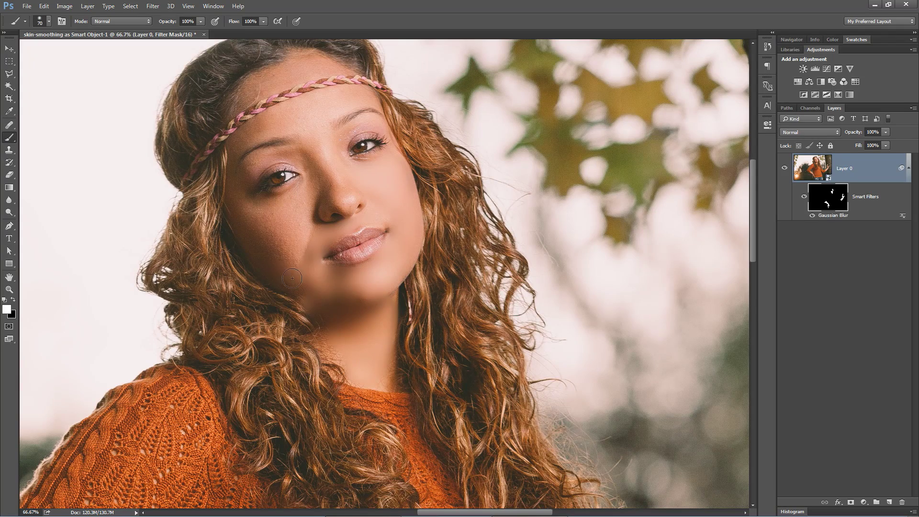
pyautogui.moveTo(292, 278)
pyautogui.mouseDown()
pyautogui.moveTo(257, 249)
pyautogui.moveTo(302, 219)
pyautogui.moveTo(292, 150)
pyautogui.moveTo(347, 192)
pyautogui.moveTo(370, 125)
pyautogui.moveTo(291, 105)
pyautogui.moveTo(366, 98)
pyautogui.moveTo(307, 64)
pyautogui.moveTo(335, 70)
pyautogui.mouseUp()
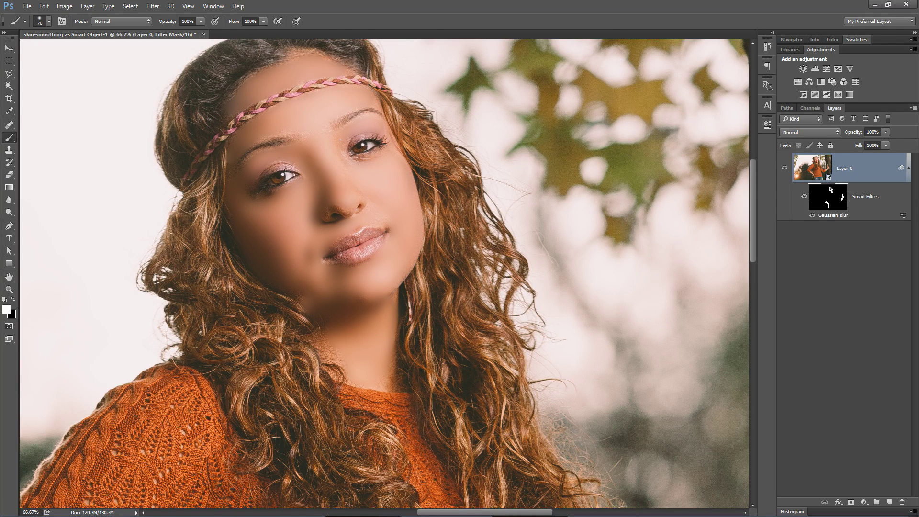
pyautogui.hotkey('ctrl', '-')
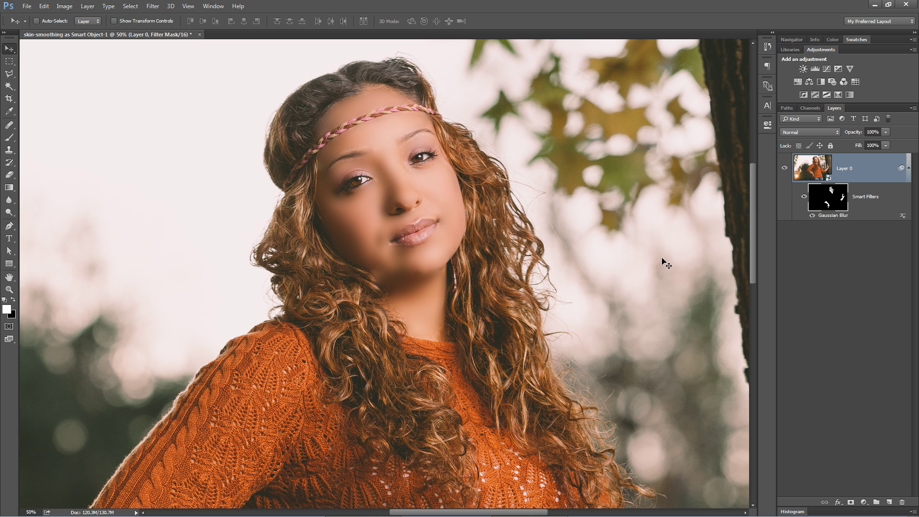
pyautogui.hotkey('ctrl', '-')
pyautogui.hotkey('ctrl', '-')
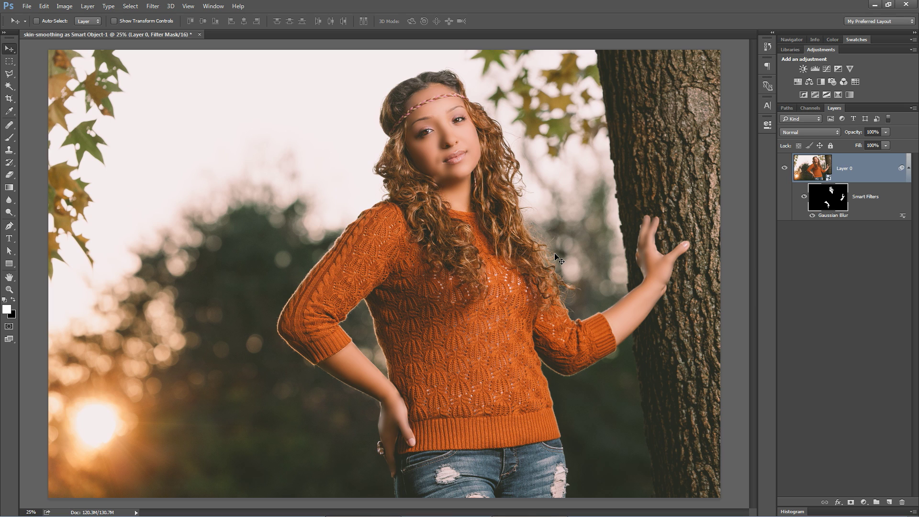
# - Delete the Smart Filters from Layer 0 and rasterize the layer
pyautogui.hotkey('ctrl', '2')
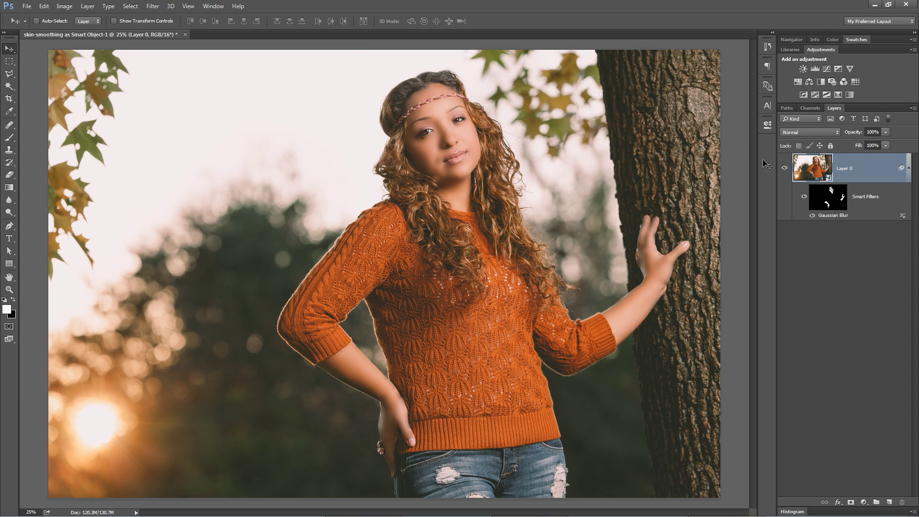
pyautogui.moveTo(865, 197); pyautogui.dragTo(901, 502)
pyautogui.rightClick(882, 162)
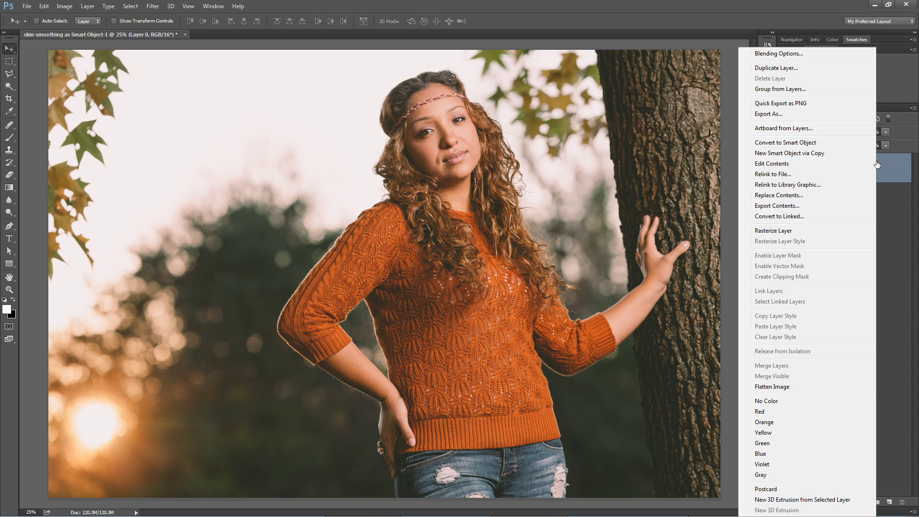
pyautogui.click(777, 232)
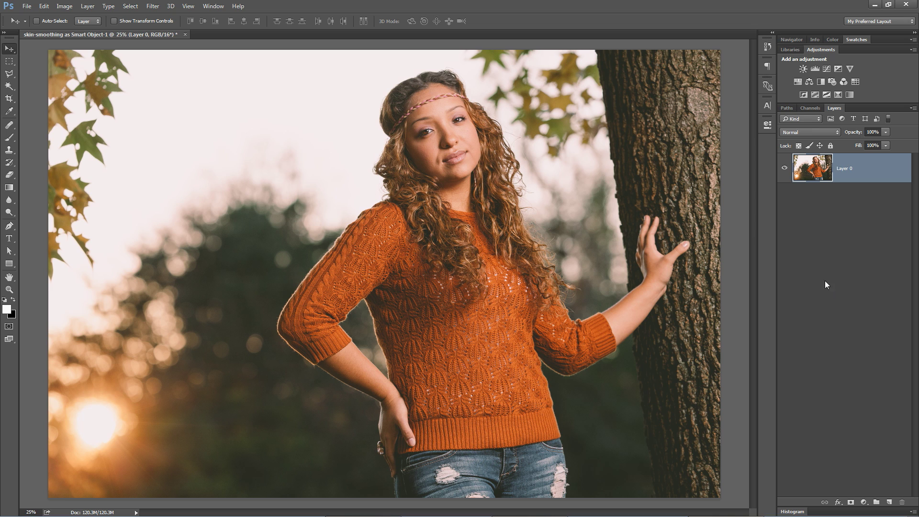
# - Duplicate Layer 0 twice, naming the upper copy "hi" with its visibility off and the lower copy "lo"
pyautogui.hotkey('ctrl', 'j')
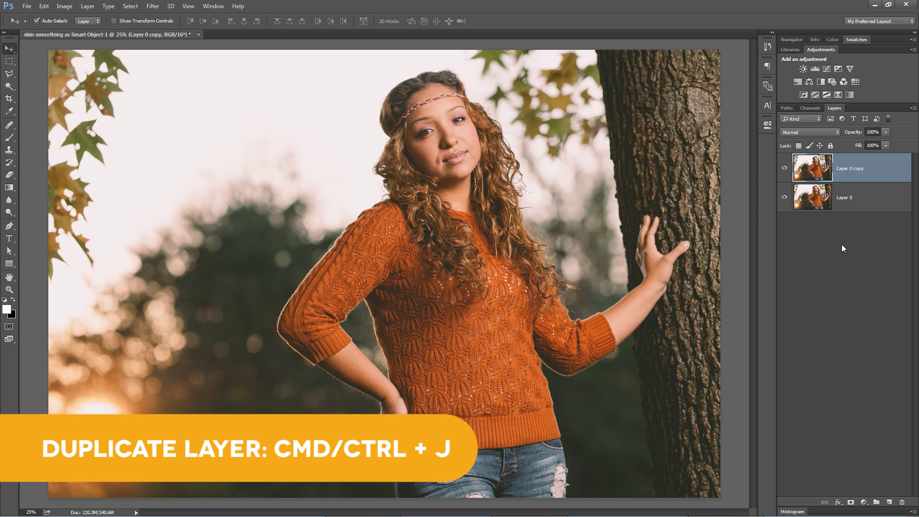
pyautogui.hotkey('ctrl', 'j')
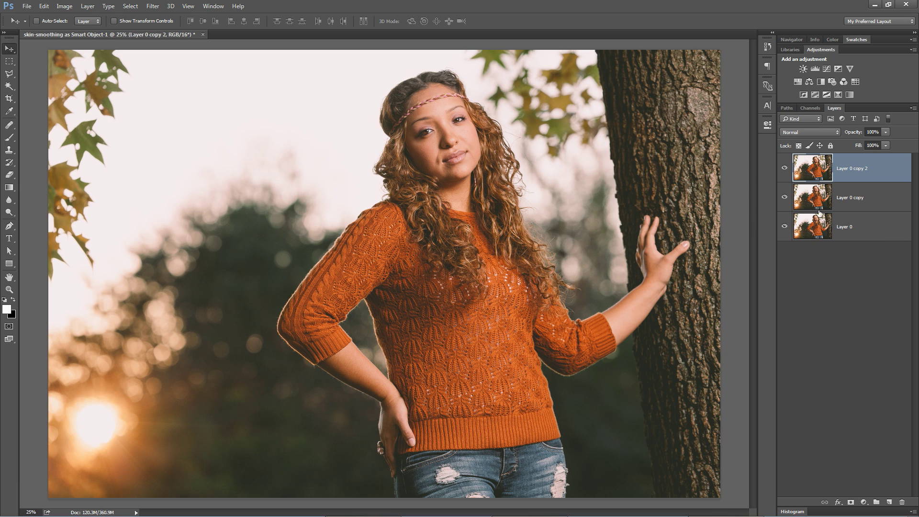
pyautogui.click(784, 167)
pyautogui.doubleClick(860, 170)
pyautogui.write('hi')
pyautogui.press('Return')
pyautogui.doubleClick(843, 198)
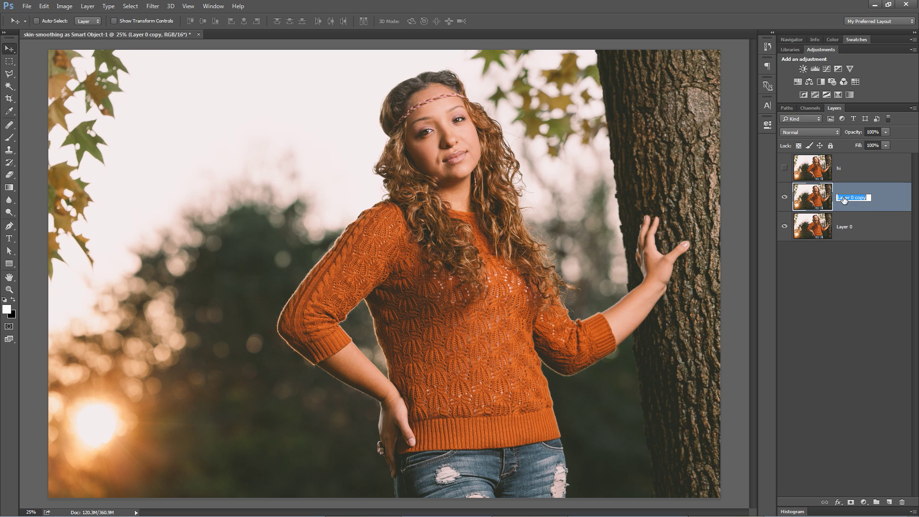
pyautogui.write('lo')
pyautogui.press('Return')
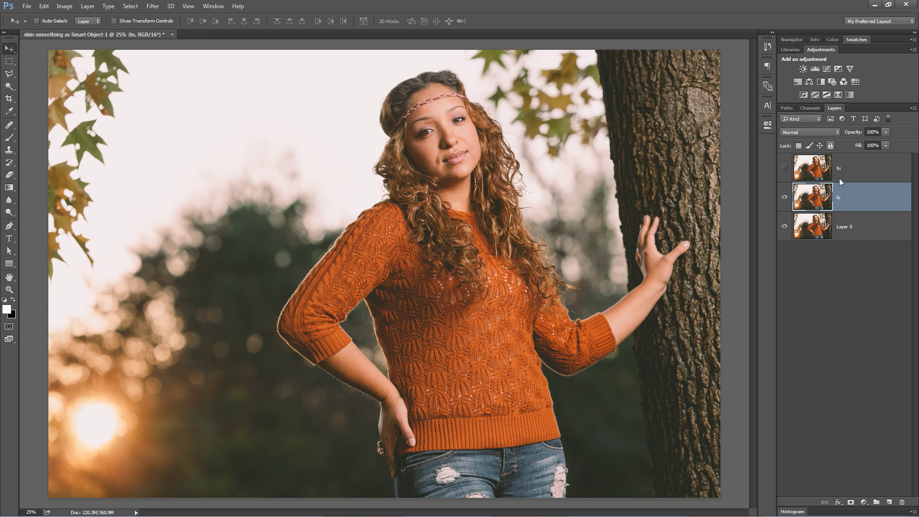
# - Apply a Gaussian Blur with a 15.5-pixel radius to the "lo" layer
pyautogui.click(153, 6)
pyautogui.moveTo(221, 113)
pyautogui.click(302, 144)
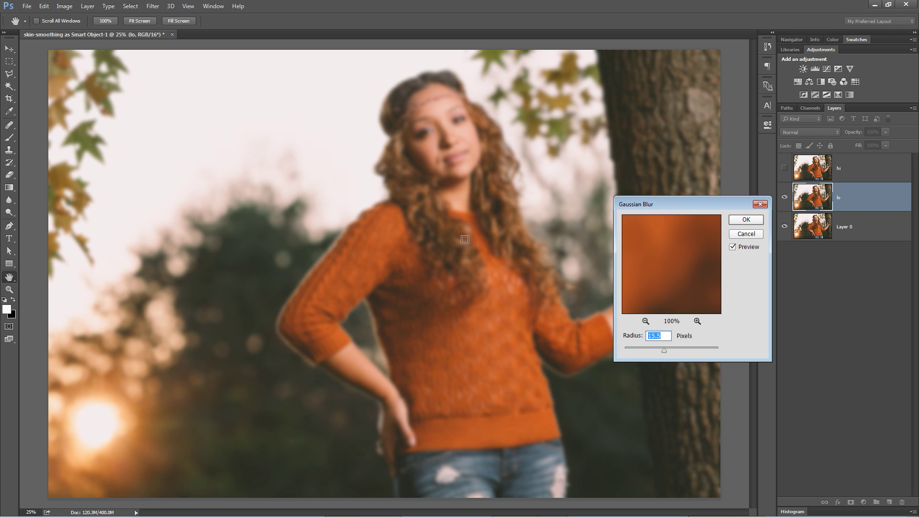
pyautogui.doubleClick(665, 336)
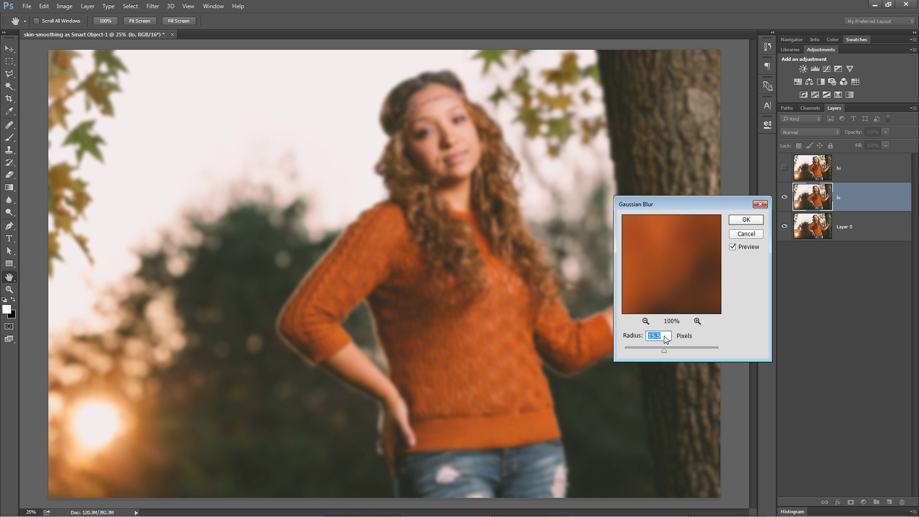
pyautogui.click(748, 218)
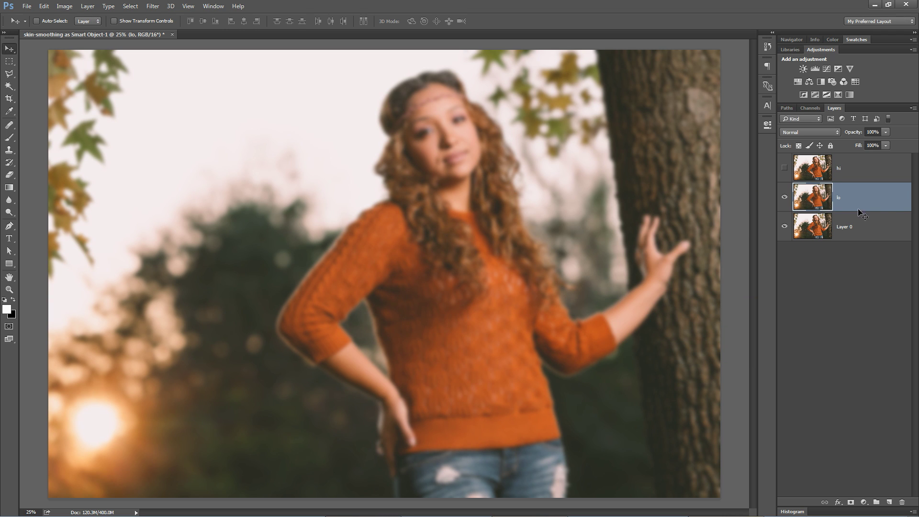
# - Show the "hi" layer and start Apply Image on it with "lo" as the source layer
pyautogui.click(813, 174)
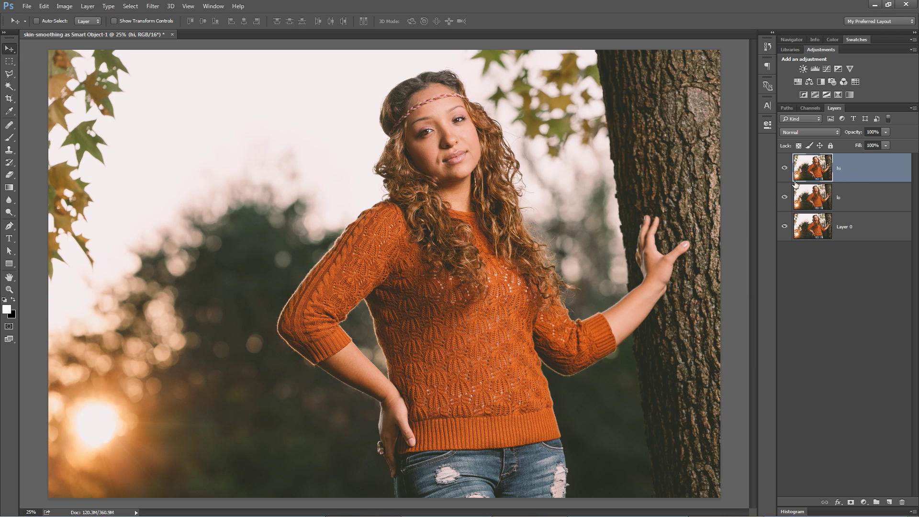
pyautogui.click(64, 5)
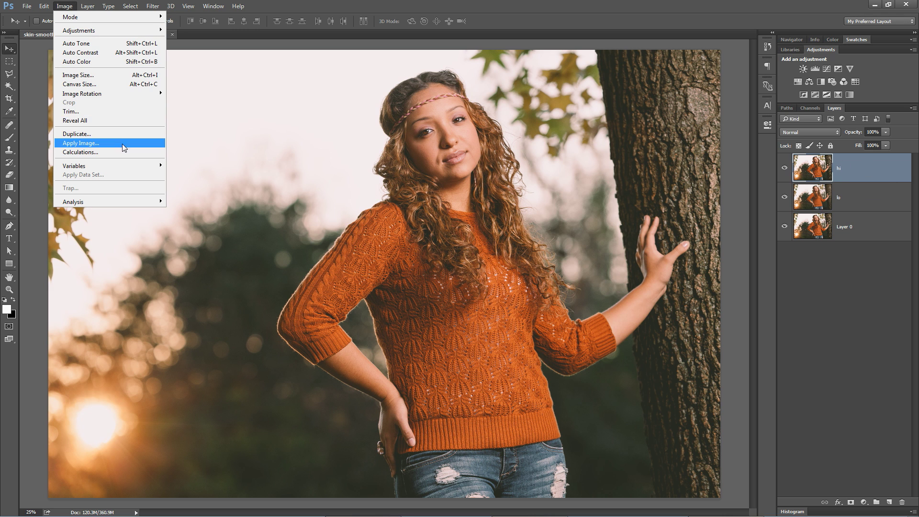
pyautogui.click(109, 142)
pyautogui.moveTo(598, 195); pyautogui.dragTo(400, 187)
pyautogui.click(372, 216)
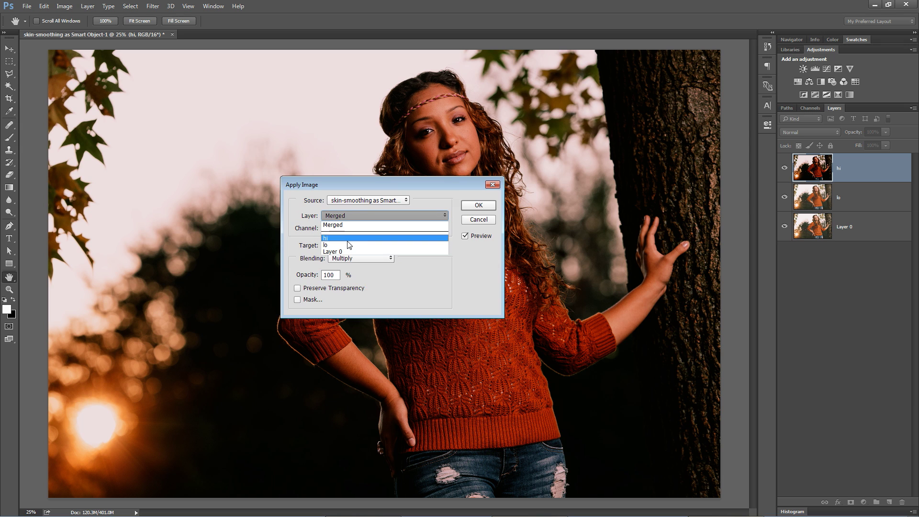
pyautogui.click(331, 245)
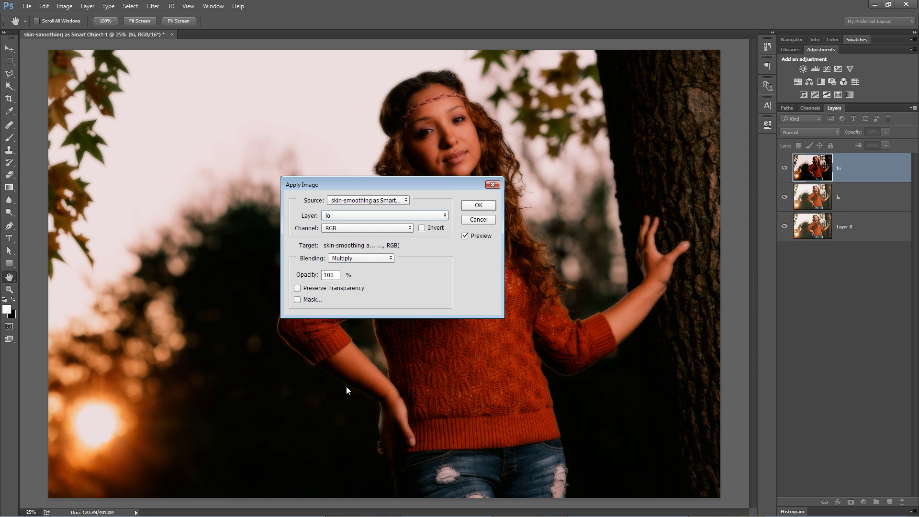
pyautogui.moveTo(424, 180); pyautogui.dragTo(449, 164)
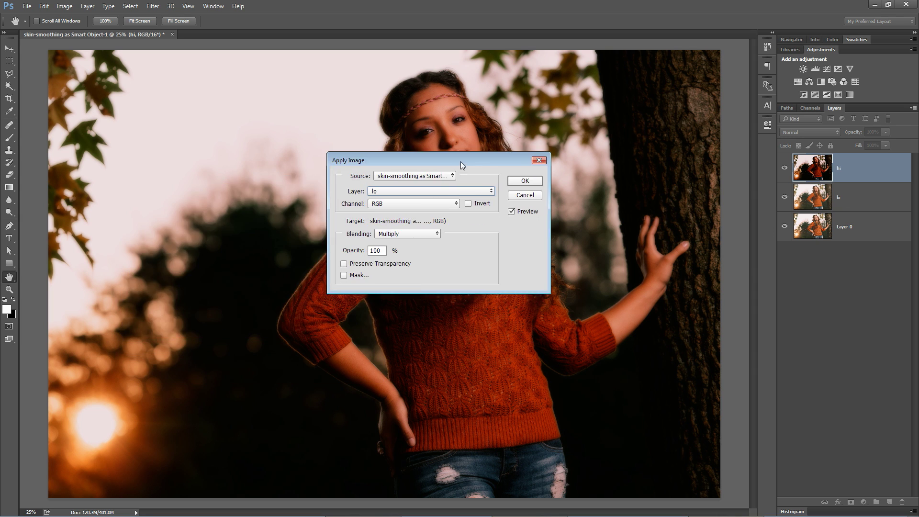
# - Apply the "lo" layer to "hi" with Subtract blending, scale 2 and offset 128
pyautogui.click(406, 235)
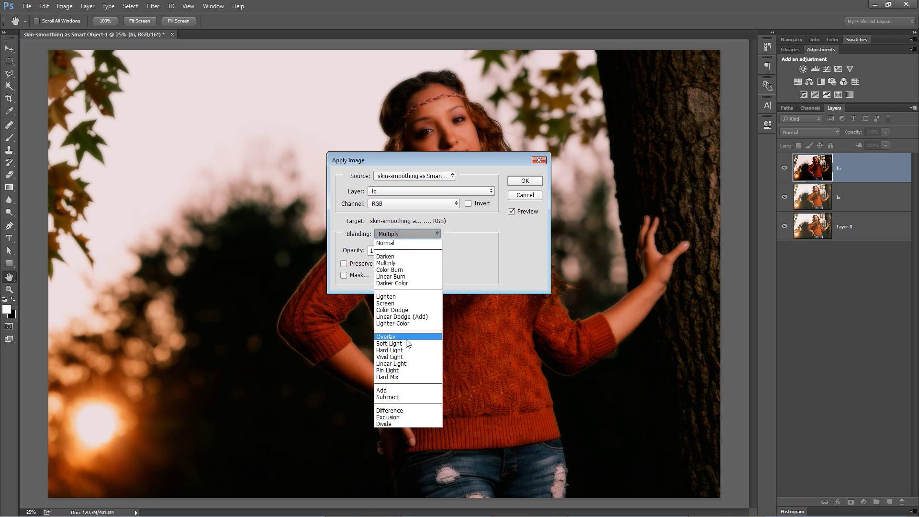
pyautogui.click(402, 395)
pyautogui.moveTo(472, 162); pyautogui.dragTo(371, 186)
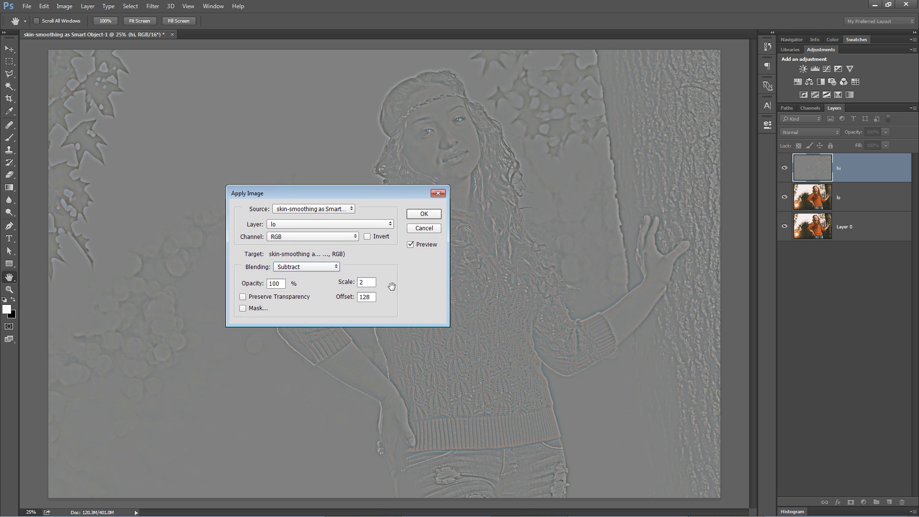
pyautogui.moveTo(372, 297); pyautogui.dragTo(358, 298)
pyautogui.click(368, 283)
pyautogui.click(436, 213)
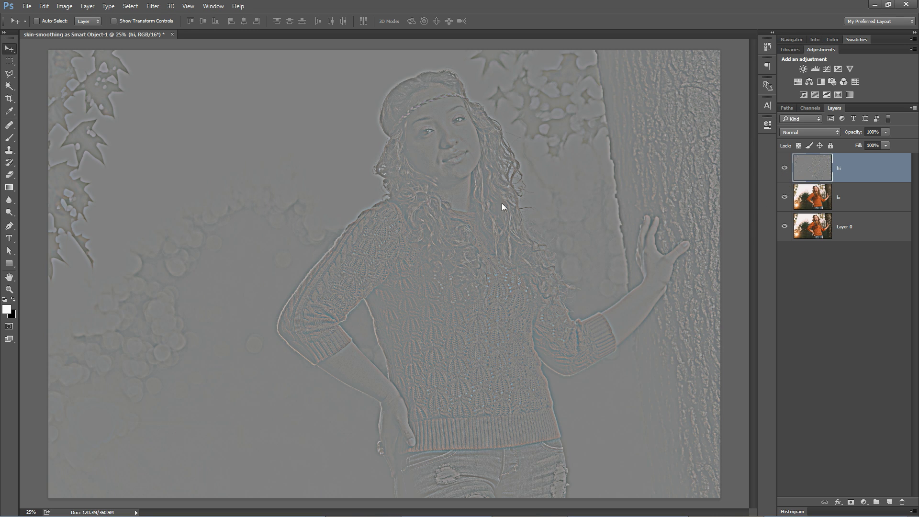
# - Set the "hi" layer's blend mode to Linear Light and compare the recombined image with Layer 0
pyautogui.click(784, 168)
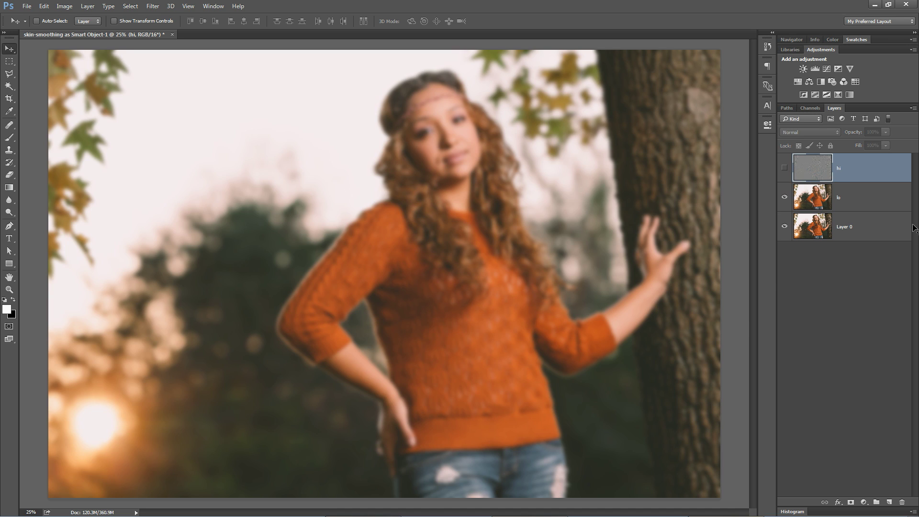
pyautogui.click(784, 168)
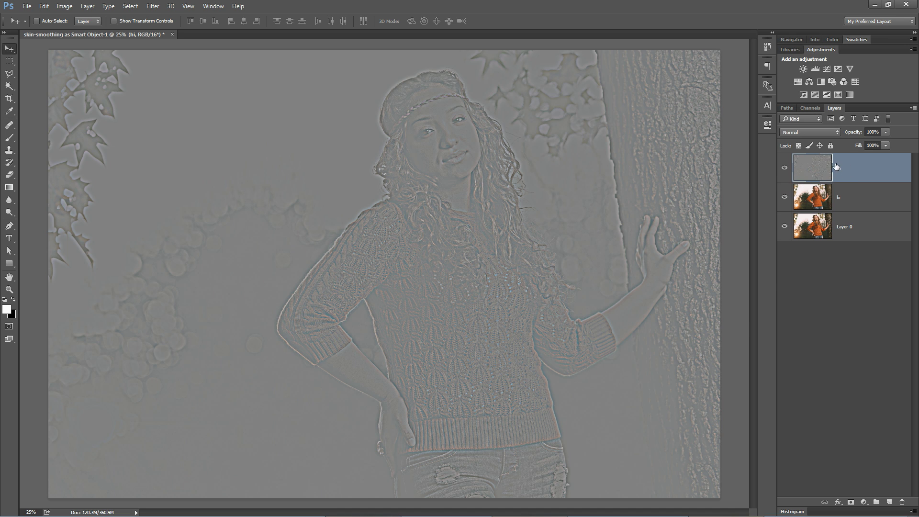
pyautogui.click(804, 132)
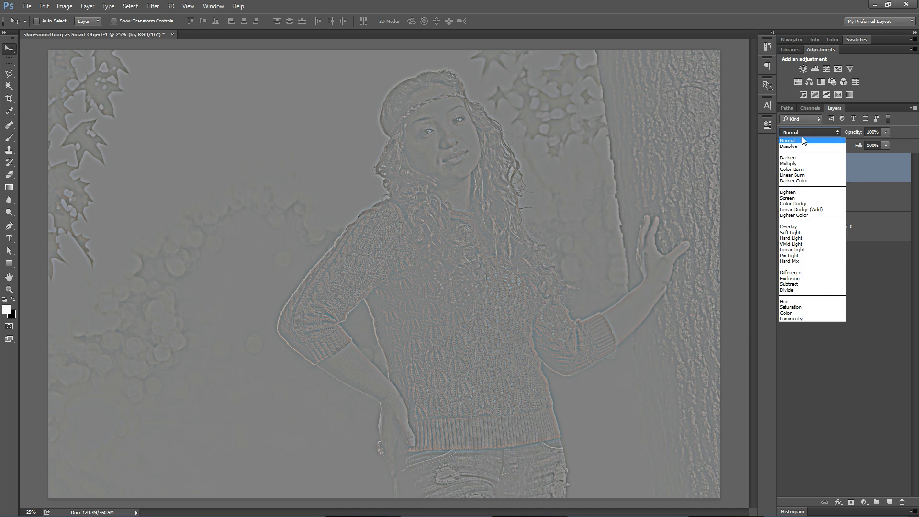
pyautogui.click(801, 249)
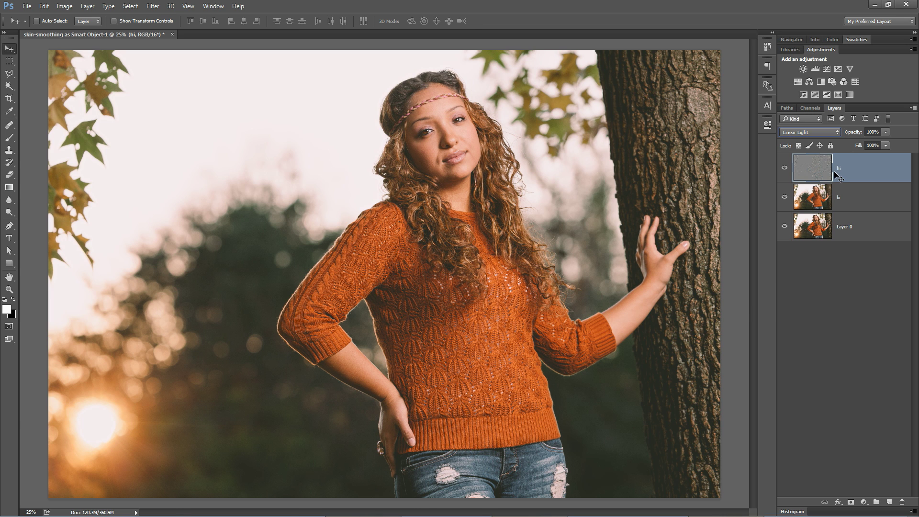
pyautogui.keyDown('alt'); pyautogui.click(785, 228); pyautogui.keyUp('alt')
pyautogui.keyDown('alt'); pyautogui.click(784, 227); pyautogui.keyUp('alt')
# - Set up the Healing Brush with sampled source and its sampling limited to the current layer
pyautogui.click(9, 124)
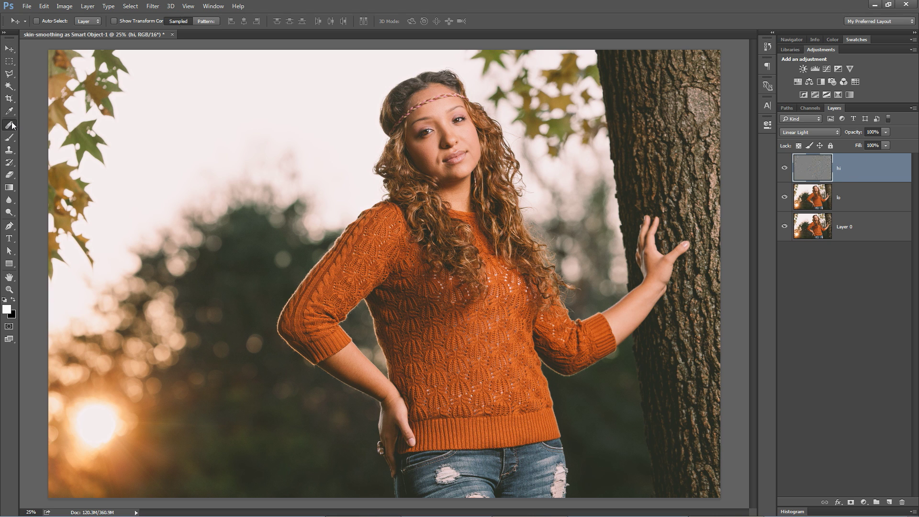
pyautogui.click(55, 136)
pyautogui.click(325, 22)
pyautogui.click(320, 29)
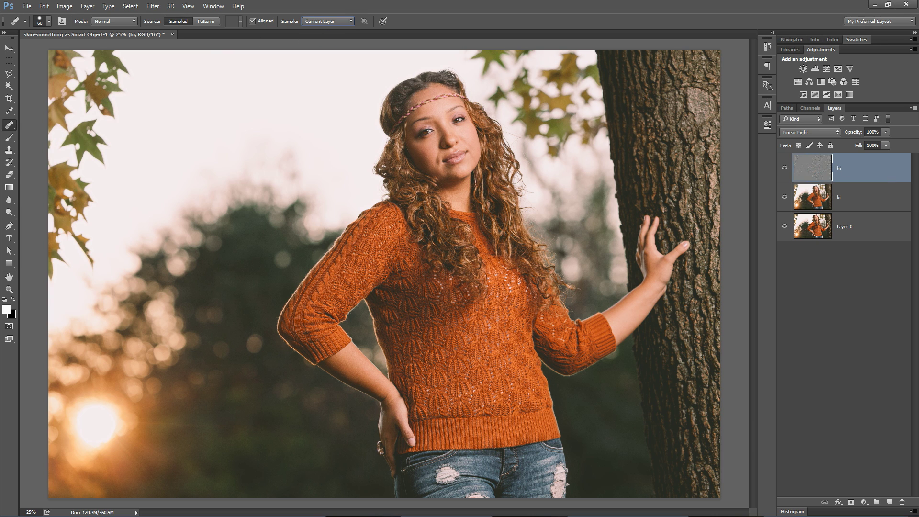
# - Heal the blemishes on the forehead above the braided headband on the "hi" layer with a 10-pixel Healing Brush
pyautogui.click(8, 289)
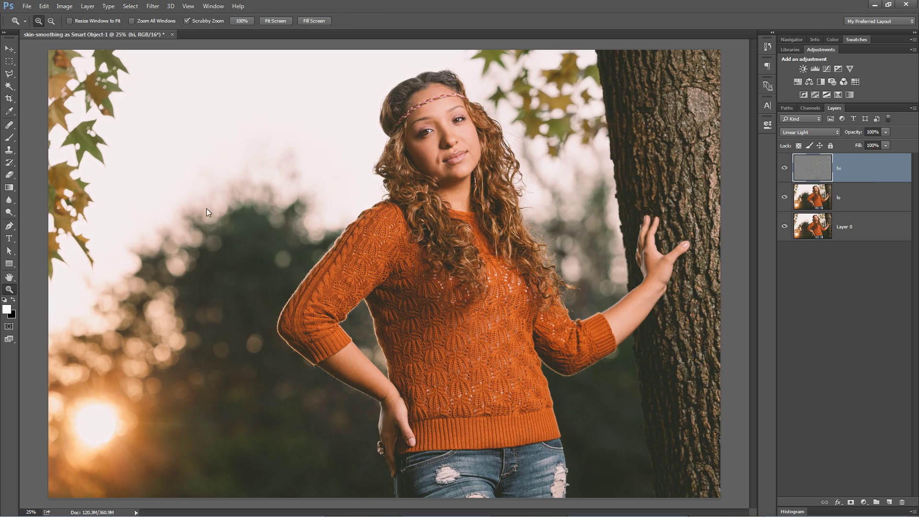
pyautogui.moveTo(444, 130); pyautogui.dragTo(527, 308)
pyautogui.press('j')
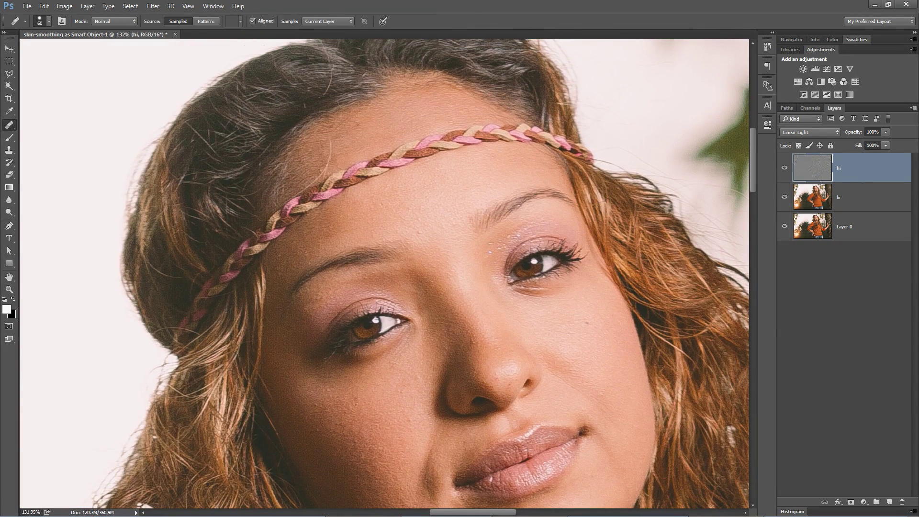
pyautogui.press('[')
pyautogui.click(376, 137)
pyautogui.keyDown('alt'); pyautogui.click(378, 118); pyautogui.keyUp('alt')
pyautogui.click(360, 134)
pyautogui.click(361, 122)
pyautogui.click(330, 166)
pyautogui.keyDown('alt'); pyautogui.click(305, 182); pyautogui.keyUp('alt')
pyautogui.click(326, 168)
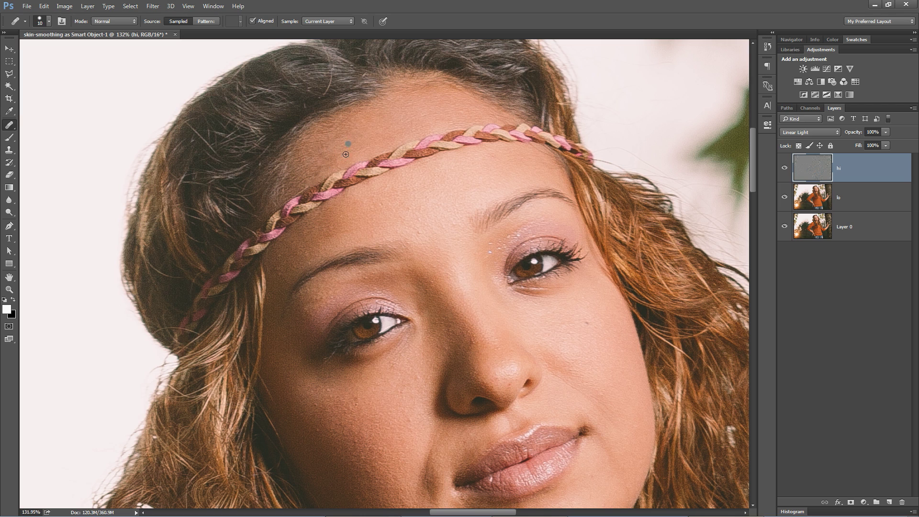
pyautogui.keyDown('alt'); pyautogui.click(319, 172); pyautogui.keyUp('alt')
pyautogui.click(315, 166)
# - Heal the remaining spots on the "hi" layer across the face, including the cheeks and the skin around the nose and mouth
pyautogui.click(814, 194)
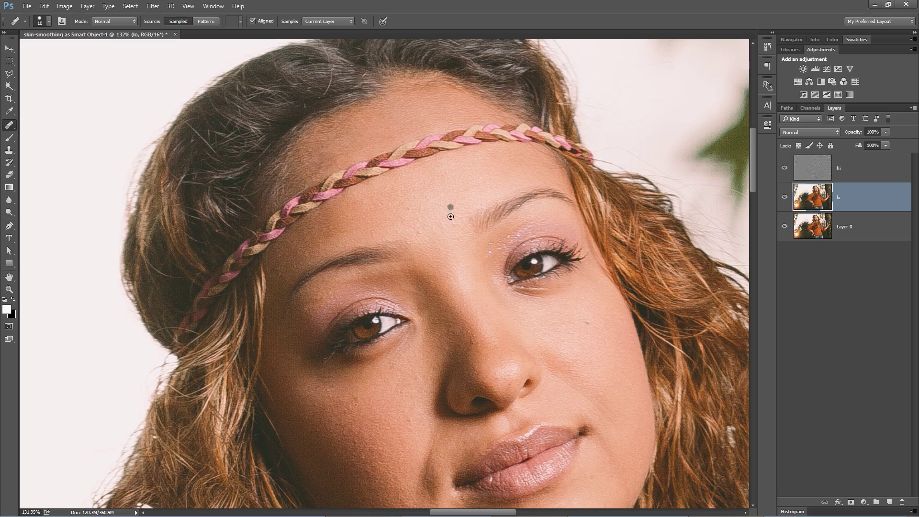
pyautogui.hotkey('alt', ']')
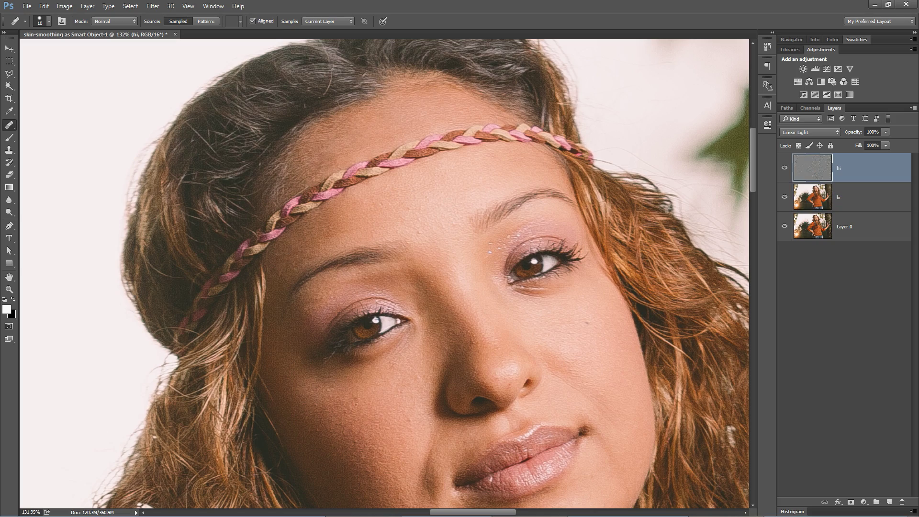
pyautogui.scroll(3, 289, 254)
pyautogui.moveTo(677, 298); pyautogui.dragTo(343, 214)
pyautogui.moveTo(286, 89); pyautogui.dragTo(264, 233)
pyautogui.moveTo(460, 82); pyautogui.dragTo(566, 82)
pyautogui.moveTo(451, 240); pyautogui.dragTo(72, 223)
pyautogui.moveTo(377, 86); pyautogui.dragTo(736, 350)
pyautogui.moveTo(719, 493); pyautogui.dragTo(367, 48)
pyautogui.keyDown('alt'); pyautogui.click(366, 398); pyautogui.keyUp('alt')
pyautogui.moveTo(602, 143); pyautogui.dragTo(408, 162)
pyautogui.moveTo(404, 276); pyautogui.dragTo(314, 122)
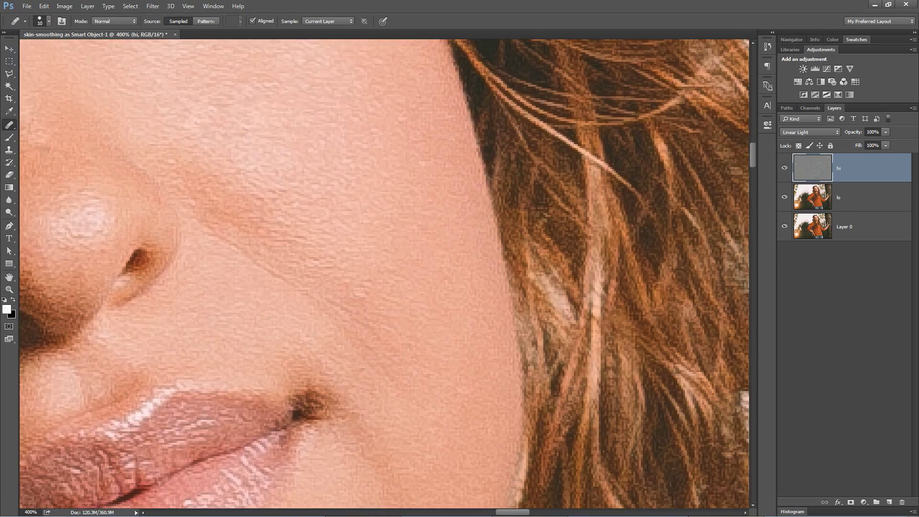
pyautogui.moveTo(338, 309); pyautogui.dragTo(342, 172)
pyautogui.moveTo(275, 438); pyautogui.dragTo(346, 144)
pyautogui.moveTo(346, 275); pyautogui.dragTo(674, 200)
pyautogui.moveTo(269, 133); pyautogui.dragTo(506, 329)
pyautogui.moveTo(359, 120); pyautogui.dragTo(364, 359)
pyautogui.moveTo(219, 343); pyautogui.dragTo(353, 324)
pyautogui.moveTo(519, 250); pyautogui.dragTo(408, 212)
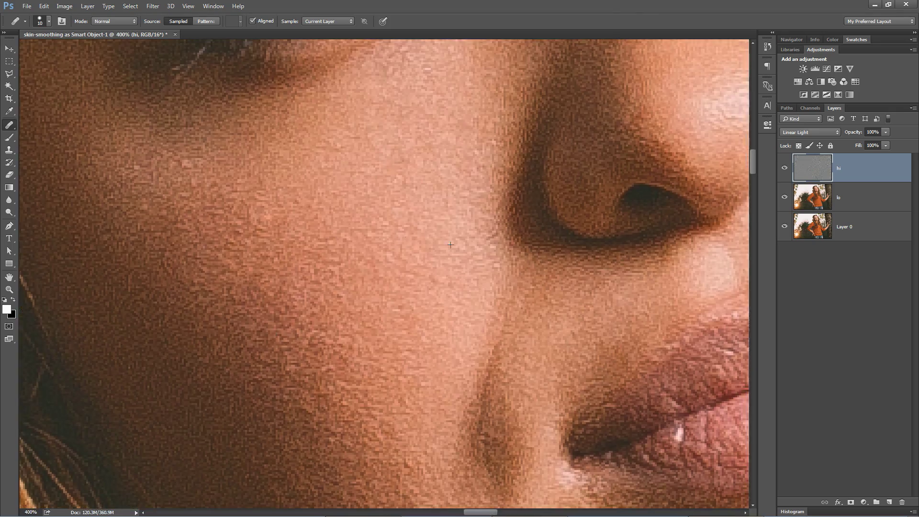
pyautogui.moveTo(598, 430); pyautogui.dragTo(311, 72)
pyautogui.moveTo(580, 462); pyautogui.dragTo(341, 295)
# - Inspect the healed face up close and compare it with the original by showing Layer 0 alone and restoring all layers
pyautogui.hotkey('ctrl', '-')
pyautogui.hotkey('ctrl', '-')
pyautogui.hotkey('ctrl', '-')
pyautogui.hotkey('ctrl', '-')
pyautogui.hotkey('ctrl', '-')
pyautogui.hotkey('ctrl', '-')
pyautogui.hotkey('ctrl', '-')
pyautogui.press('v')
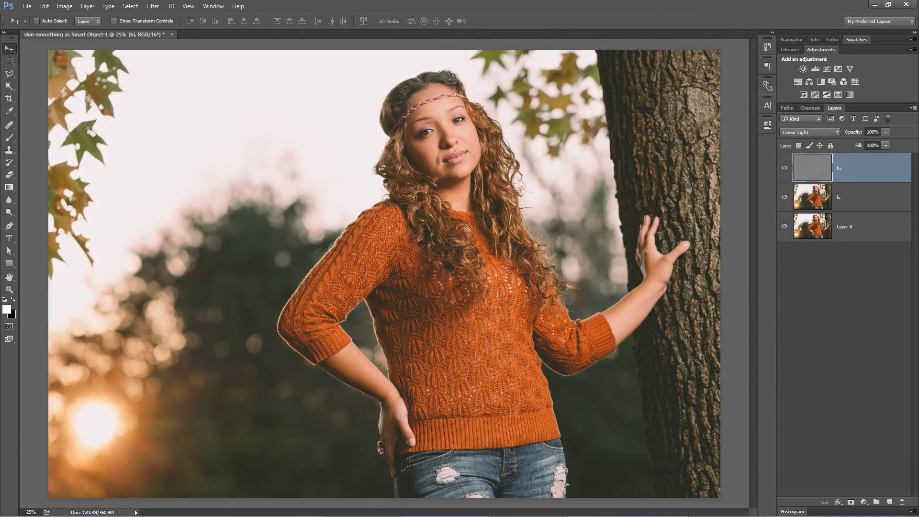
pyautogui.press('z')
pyautogui.click(430, 126)
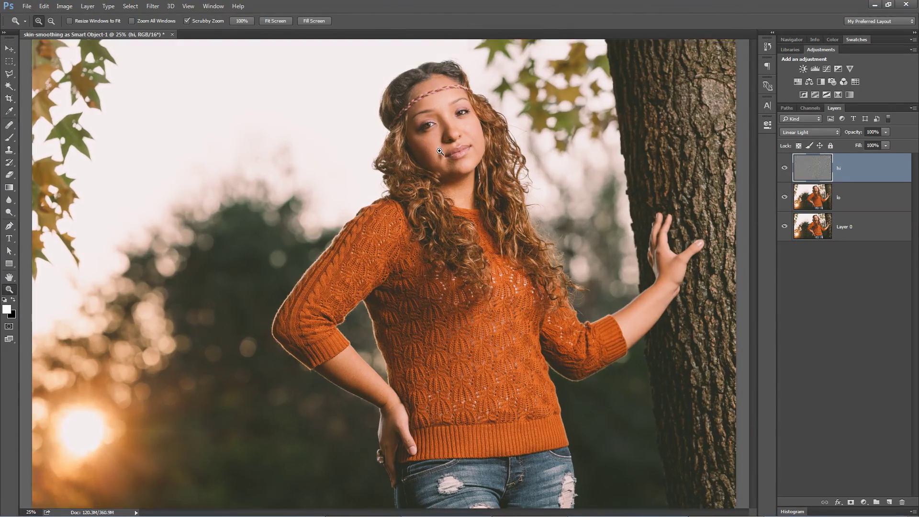
pyautogui.moveTo(429, 122); pyautogui.dragTo(429, 266)
pyautogui.moveTo(467, 118); pyautogui.dragTo(332, 158)
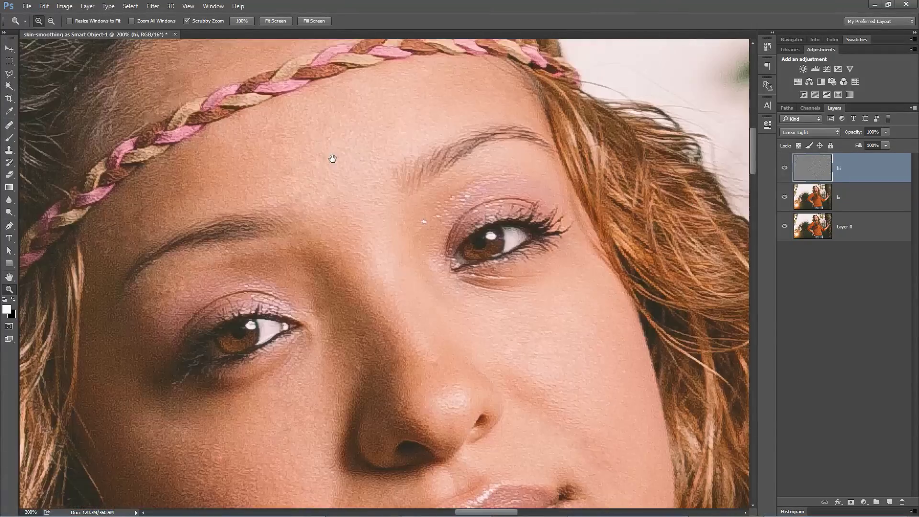
pyautogui.moveTo(487, 201); pyautogui.dragTo(478, 240)
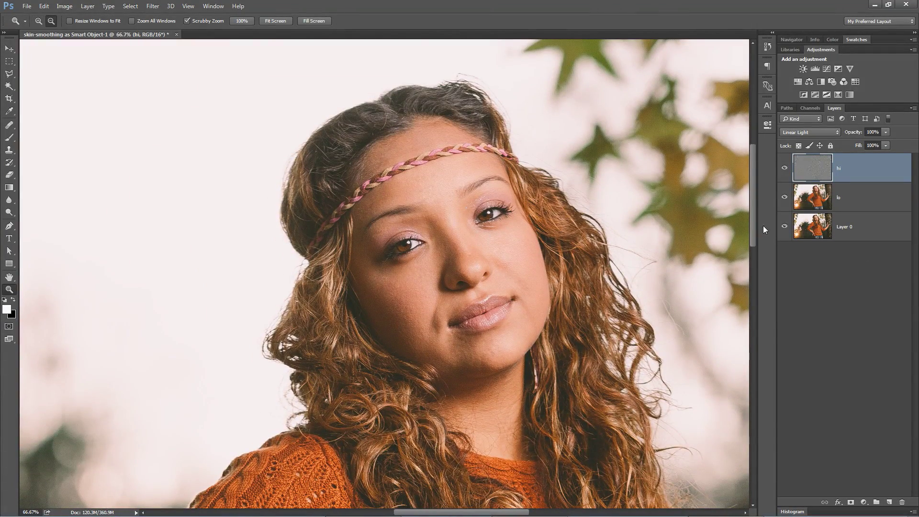
pyautogui.keyDown('alt'); pyautogui.click(785, 227); pyautogui.keyUp('alt')
pyautogui.keyDown('alt'); pyautogui.click(785, 227); pyautogui.keyUp('alt')
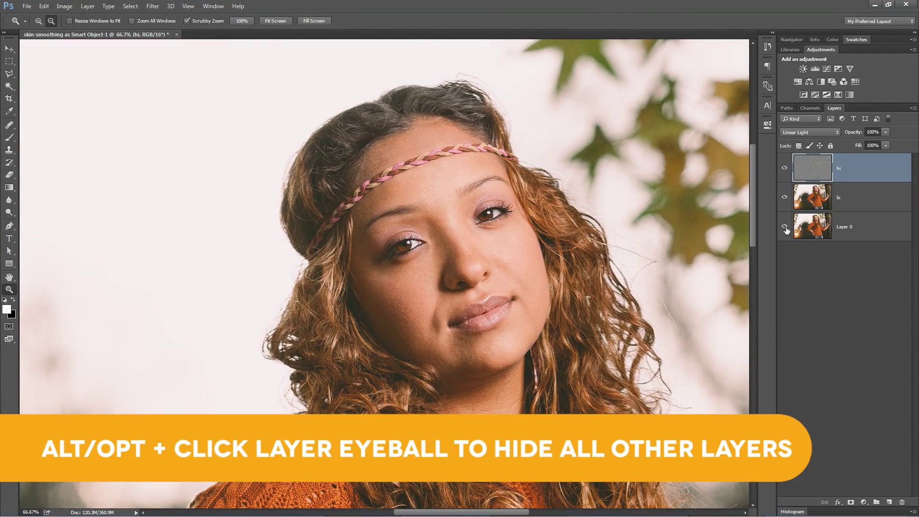
pyautogui.keyDown('alt'); pyautogui.click(785, 228); pyautogui.keyUp('alt')
pyautogui.keyDown('alt'); pyautogui.click(785, 228); pyautogui.keyUp('alt')
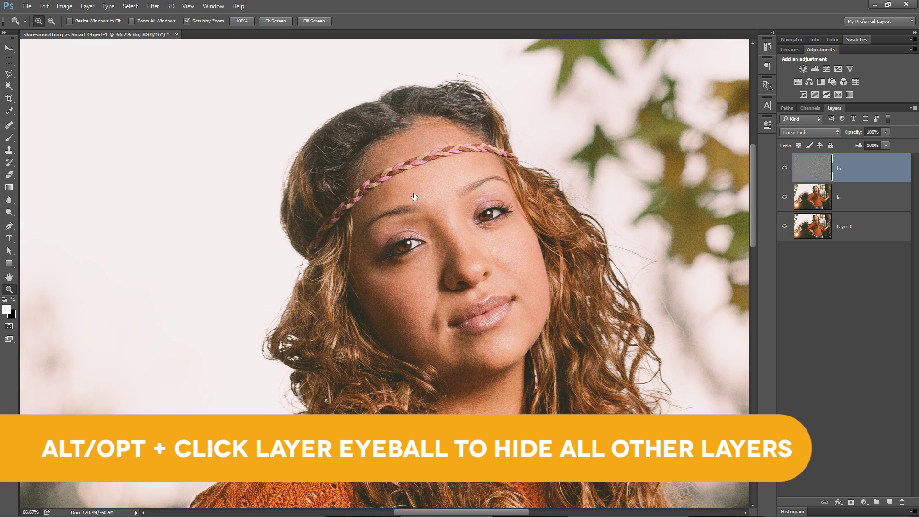
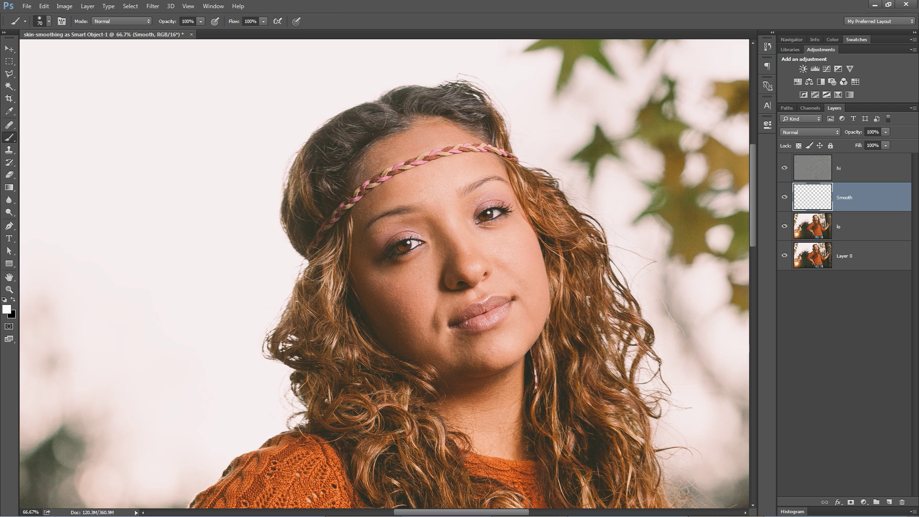
# - Set up a soft brush of 99 px with 0% hardness and 9% opacity, trying a stroke and undoing it
pyautogui.rightClick(360, 214)
pyautogui.moveTo(422, 259); pyautogui.dragTo(408, 260)
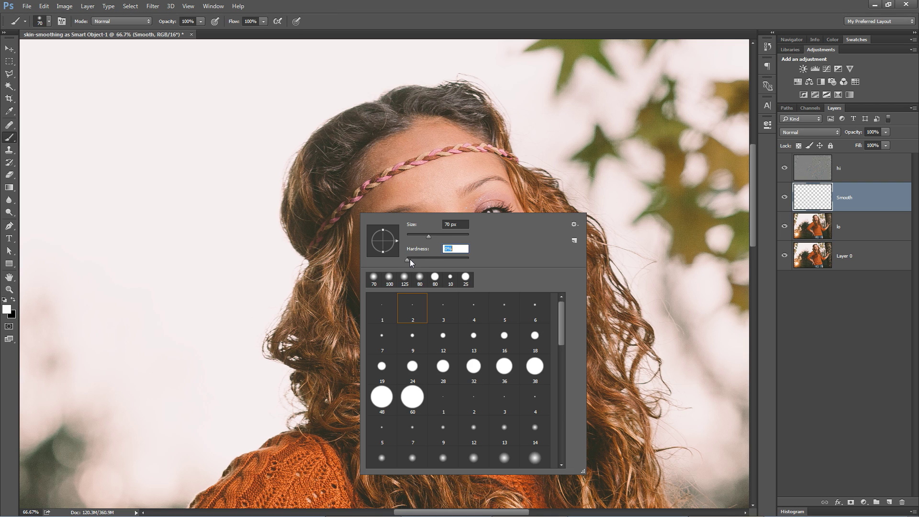
pyautogui.click(429, 236)
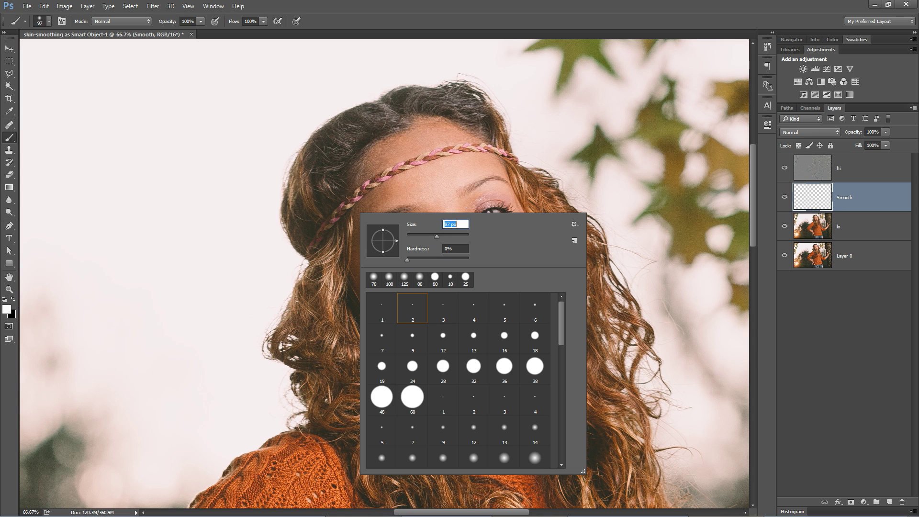
pyautogui.moveTo(436, 235); pyautogui.dragTo(439, 234)
pyautogui.moveTo(254, 194); pyautogui.dragTo(270, 257)
pyautogui.hotkey('ctrl', 'z')
pyautogui.moveTo(167, 21); pyautogui.dragTo(131, 29)
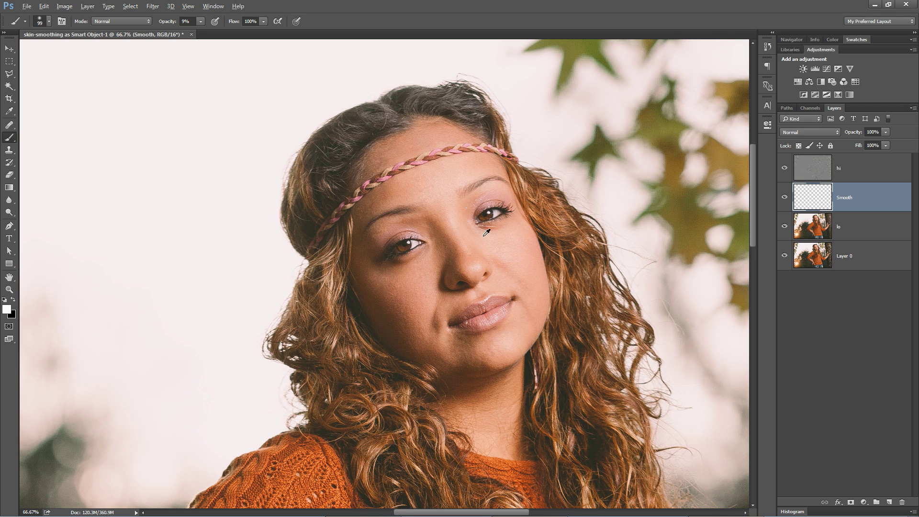
# - Paint sampled skin tones over the shaded cheek on the "Smooth" layer, enlarging the brush to 150 px, and compare with that layer hidden
pyautogui.keyDown('alt'); pyautogui.click(424, 293); pyautogui.keyUp('alt')
pyautogui.keyDown('alt'); pyautogui.click(395, 293); pyautogui.keyUp('alt')
pyautogui.click(785, 197)
pyautogui.click(785, 198)
pyautogui.click(785, 197)
pyautogui.click(785, 197)
pyautogui.keyDown('alt'); pyautogui.click(387, 307); pyautogui.keyUp('alt')
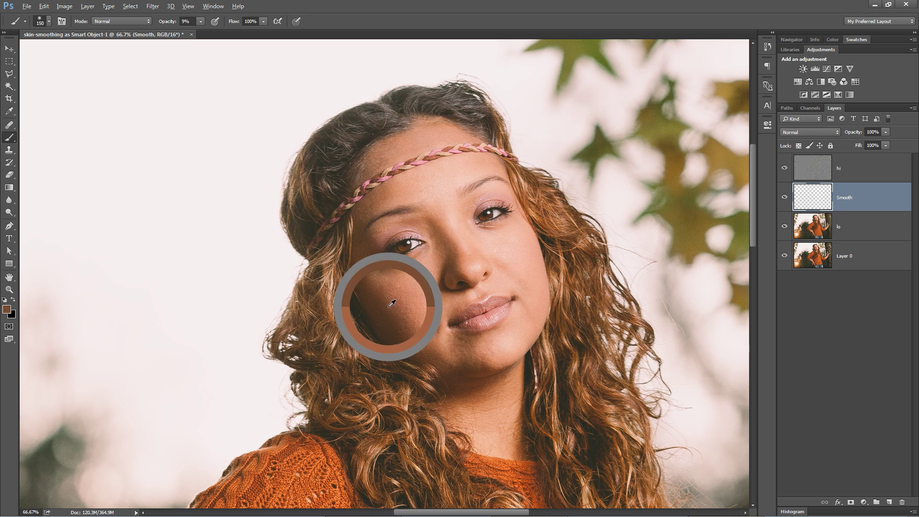
pyautogui.keyDown('alt'); pyautogui.click(405, 293); pyautogui.keyUp('alt')
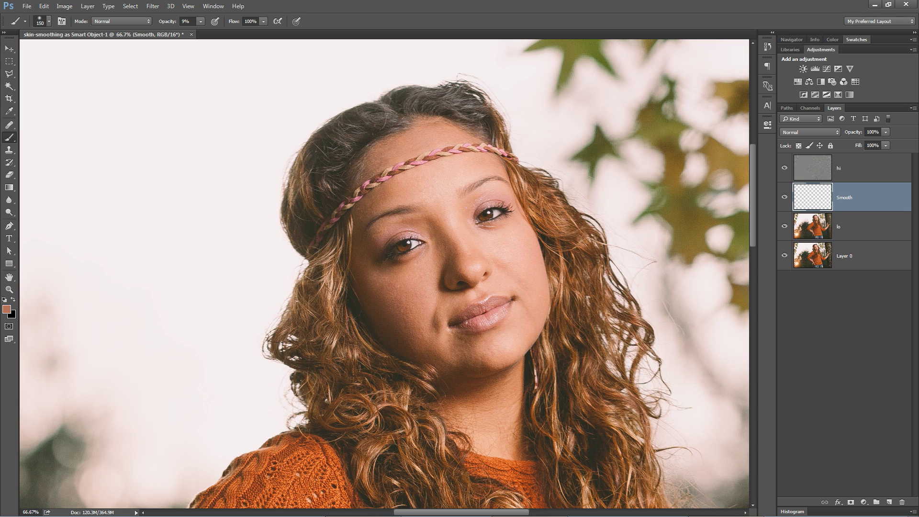
pyautogui.click(785, 197)
pyautogui.click(785, 197)
pyautogui.click(785, 198)
pyautogui.click(785, 198)
# - Even out the lit cheek, chin, nose and brow area on the "Smooth" layer with locally sampled skin tones
pyautogui.keyDown('alt'); pyautogui.click(510, 251); pyautogui.keyUp('alt')
pyautogui.keyDown('alt'); pyautogui.click(524, 244); pyautogui.keyUp('alt')
pyautogui.keyDown('alt'); pyautogui.click(506, 340); pyautogui.keyUp('alt')
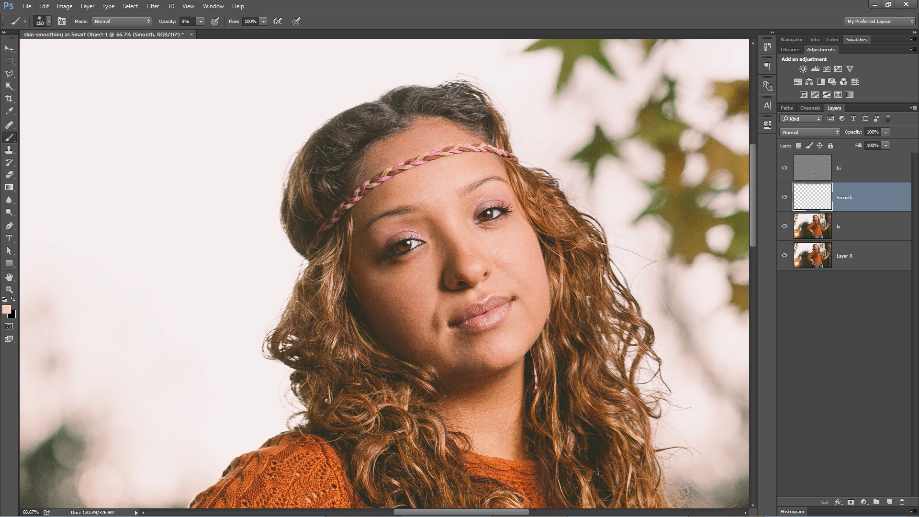
pyautogui.keyDown('alt'); pyautogui.click(475, 356); pyautogui.keyUp('alt')
pyautogui.keyDown('alt'); pyautogui.click(470, 294); pyautogui.keyUp('alt')
pyautogui.keyDown('alt'); pyautogui.click(443, 311); pyautogui.keyUp('alt')
pyautogui.keyDown('alt'); pyautogui.click(473, 263); pyautogui.keyUp('alt')
pyautogui.keyDown('alt'); pyautogui.click(448, 236); pyautogui.keyUp('alt')
pyautogui.keyDown('alt'); pyautogui.click(457, 176); pyautogui.keyUp('alt')
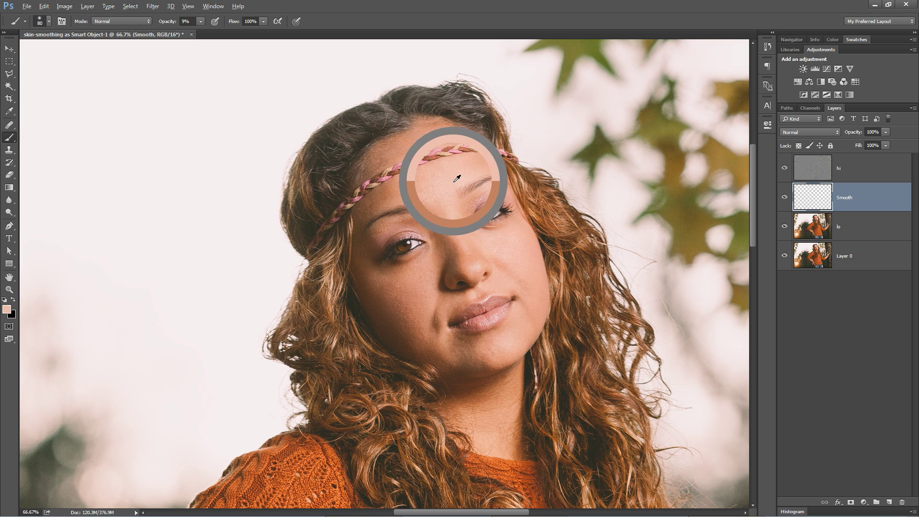
# - Blend the forehead tones on the "Smooth" layer with a 200 px brush and compare with that layer hidden
pyautogui.press(']')
pyautogui.press(']')
pyautogui.press(']')
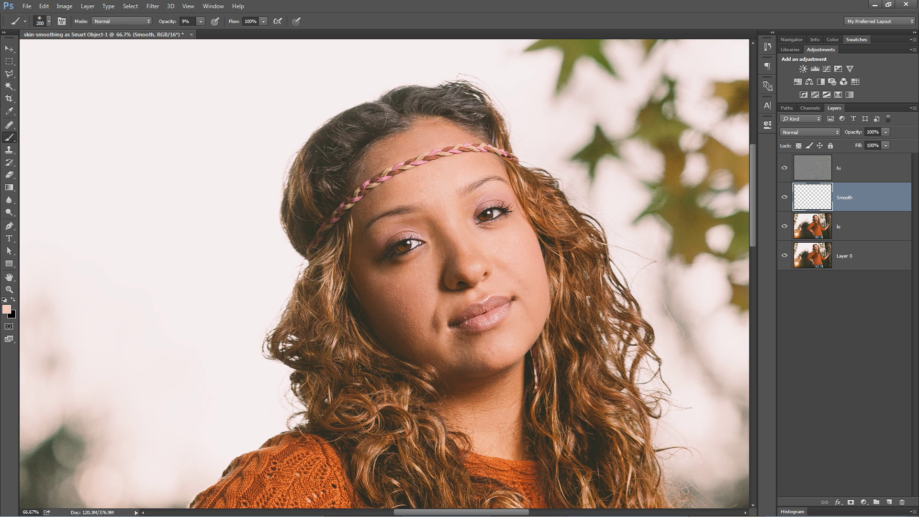
pyautogui.keyDown('alt'); pyautogui.click(387, 190); pyautogui.keyUp('alt')
pyautogui.click(785, 198)
pyautogui.click(785, 198)
# - Add a white layer mask to the "hi" layer
pyautogui.hotkey('ctrl', '-')
pyautogui.hotkey('ctrl', '-')
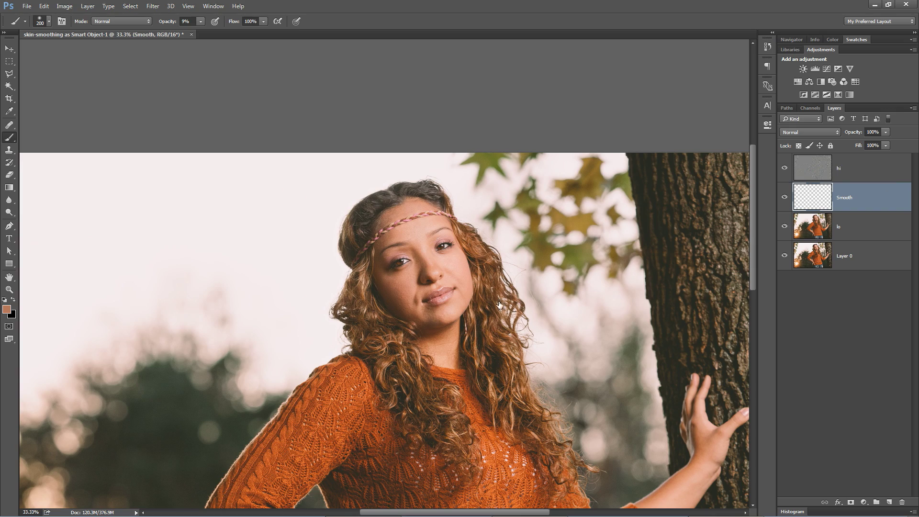
pyautogui.press('z')
pyautogui.moveTo(427, 265); pyautogui.dragTo(468, 330)
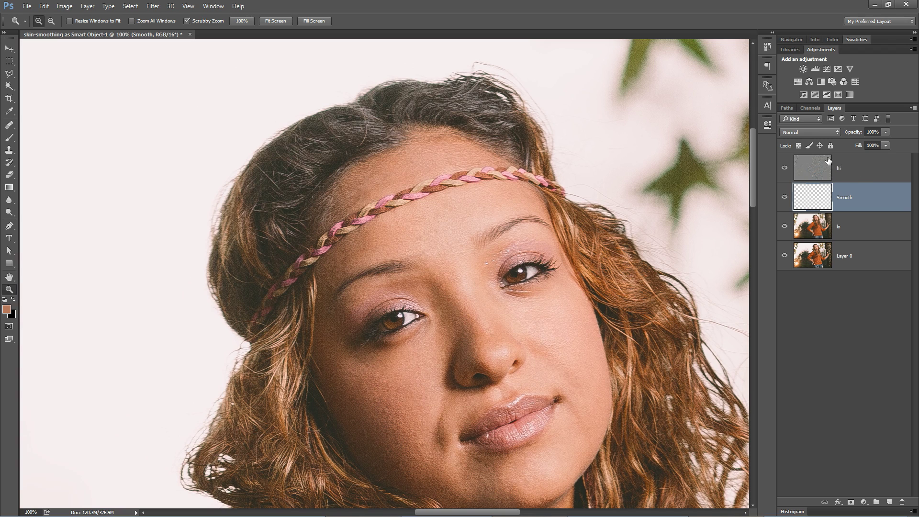
pyautogui.click(841, 167)
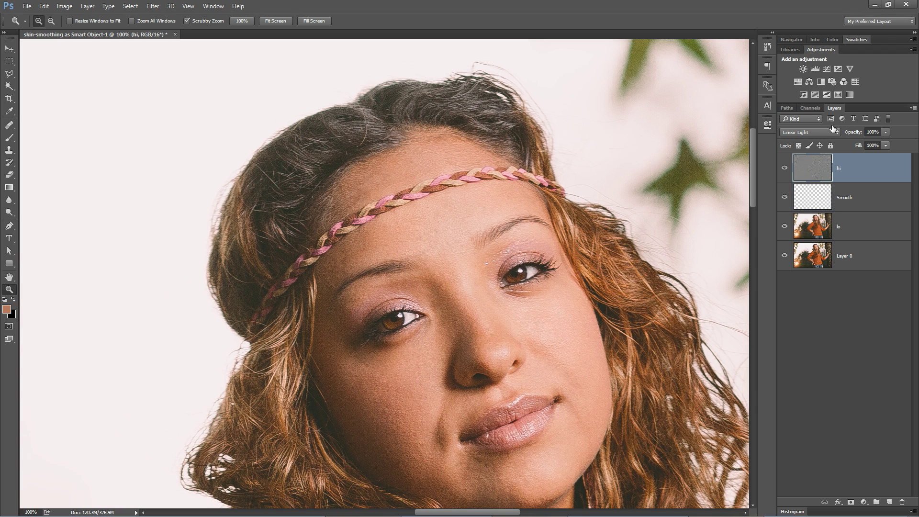
pyautogui.click(851, 502)
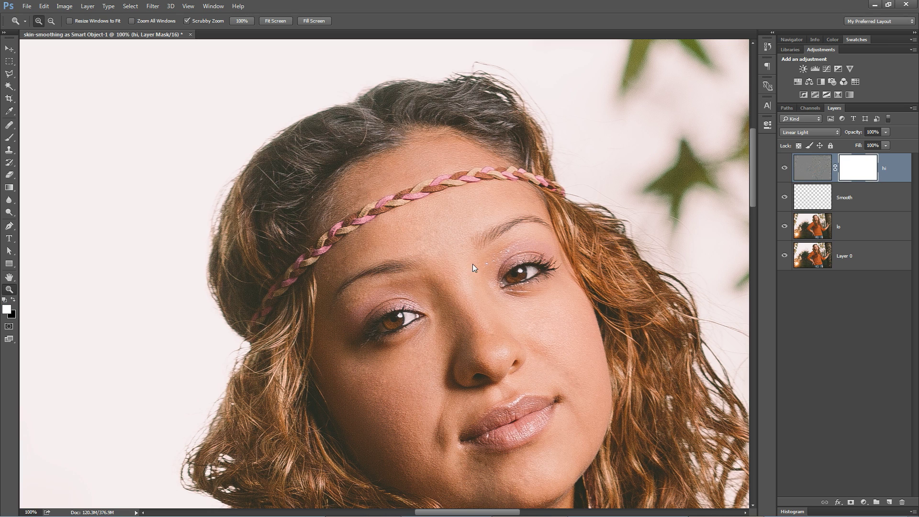
# - Set the brush to 10% opacity with black as the foreground colour for painting on the "hi" layer's mask
pyautogui.moveTo(467, 270); pyautogui.dragTo(476, 257)
pyautogui.press('b')
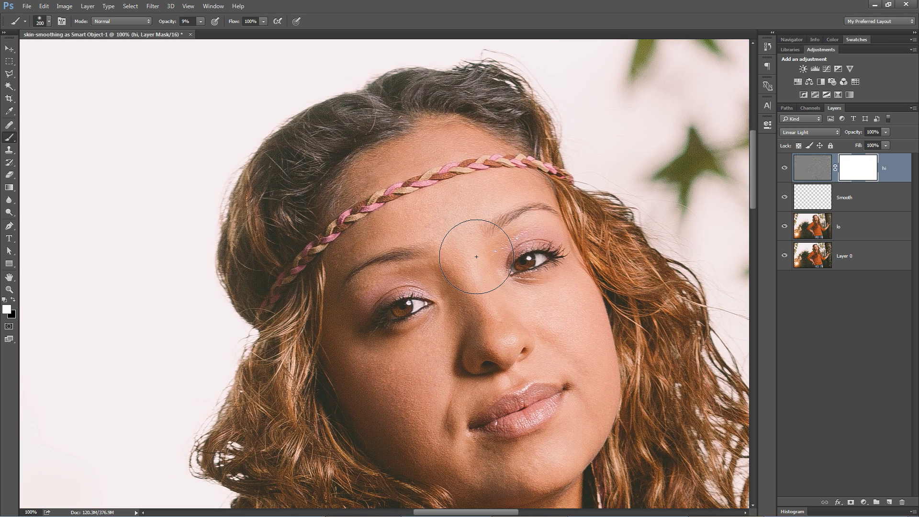
pyautogui.click(168, 21)
pyautogui.write('10')
pyautogui.press('Tab')
pyautogui.click(13, 300)
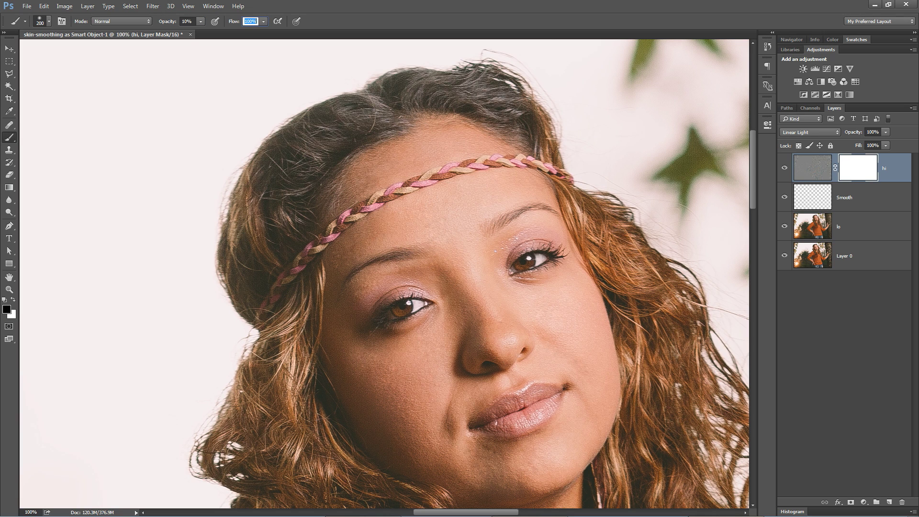
pyautogui.press('Return')
# - Reduce the brush to 80 px and paint black on the "hi" layer's mask to soften the facial skin texture
pyautogui.press('[')
pyautogui.press('[')
pyautogui.press('[')
pyautogui.press('[')
pyautogui.moveTo(494, 463); pyautogui.dragTo(509, 351)
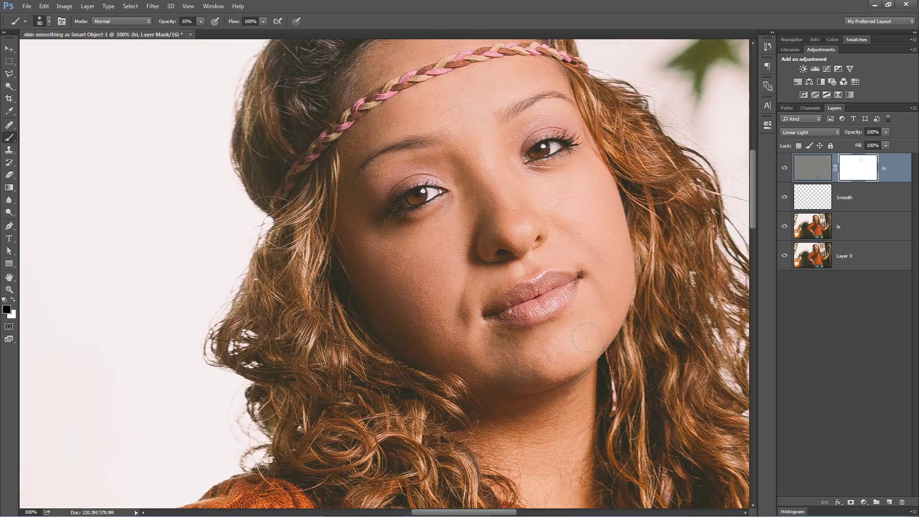
pyautogui.moveTo(503, 429); pyautogui.dragTo(444, 271)
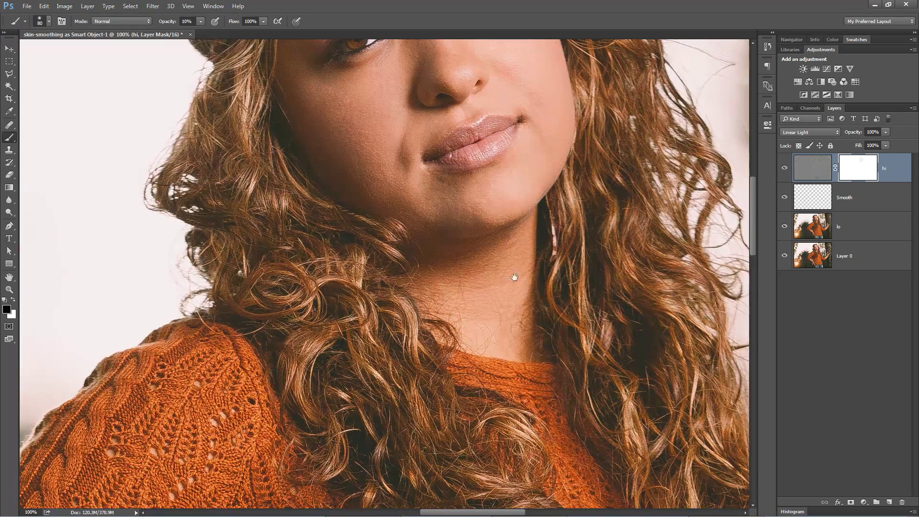
pyautogui.moveTo(484, 164); pyautogui.dragTo(514, 380)
pyautogui.moveTo(508, 325); pyautogui.dragTo(531, 406)
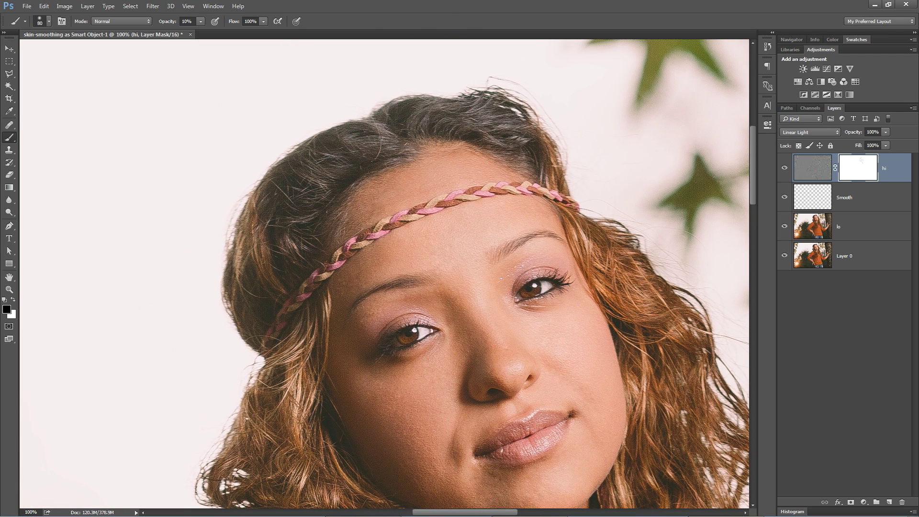
# - Create a new layer named "Texture" above the "hi" layer
pyautogui.press('v')
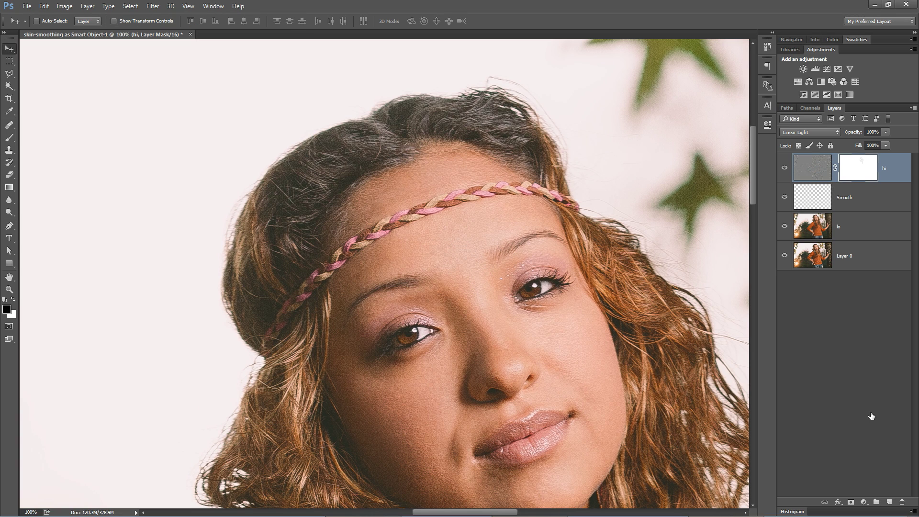
pyautogui.click(889, 502)
pyautogui.doubleClick(844, 168)
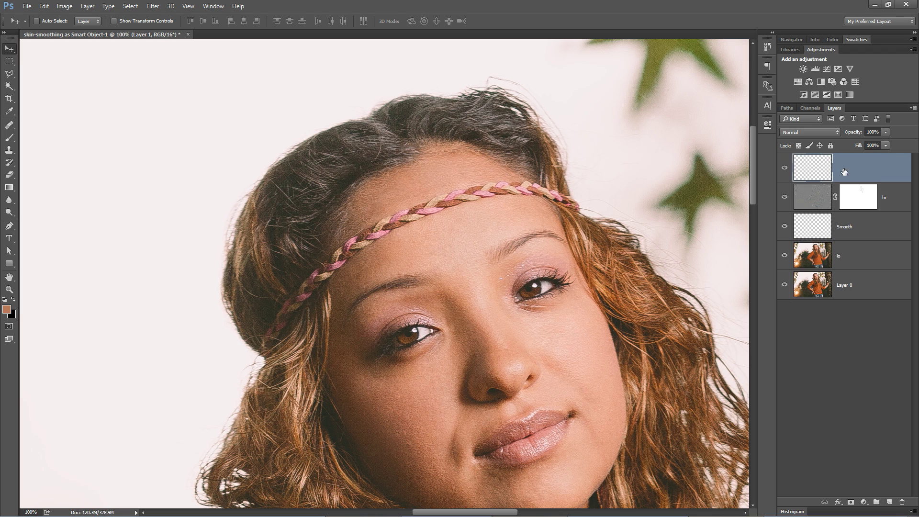
pyautogui.write('Texture')
pyautogui.press('Return')
# - Fill the "Texture" layer with solid neutral gray
pyautogui.click(44, 6)
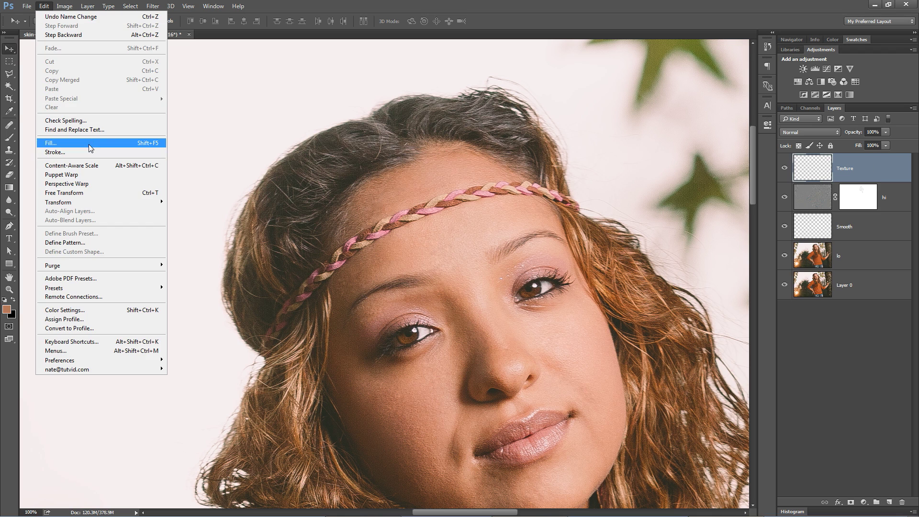
pyautogui.click(51, 142)
pyautogui.click(482, 220)
pyautogui.press('v')
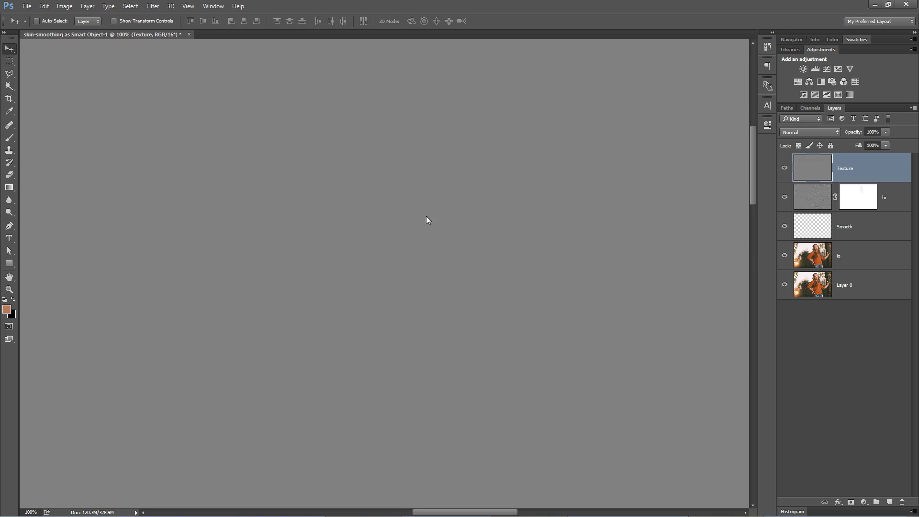
# - Add 25% monochromatic noise with uniform distribution to the "Texture" layer, trying the Gaussian distribution for comparison
pyautogui.click(153, 6)
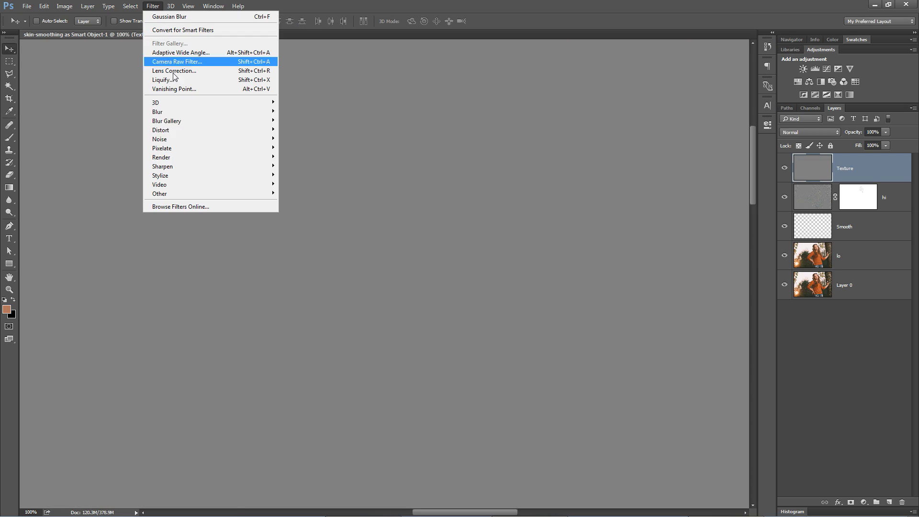
pyautogui.moveTo(196, 138)
pyautogui.click(308, 137)
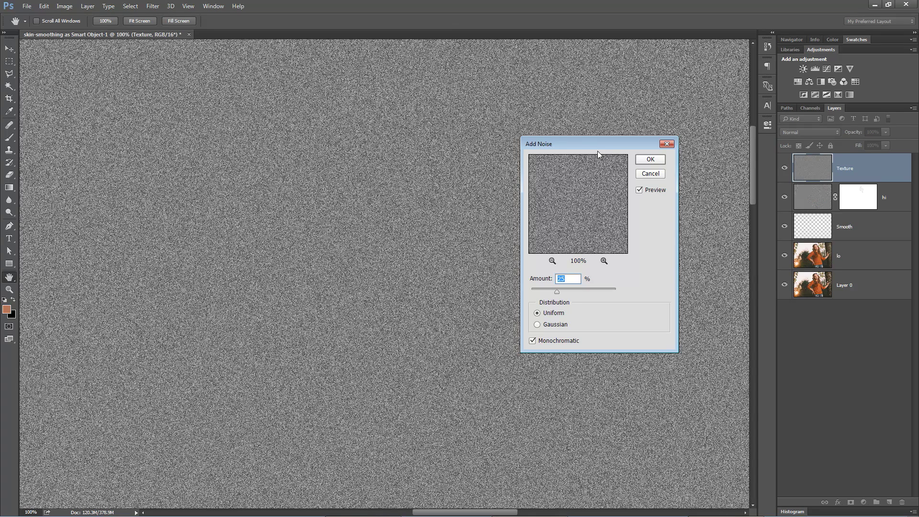
pyautogui.moveTo(572, 144); pyautogui.dragTo(477, 121)
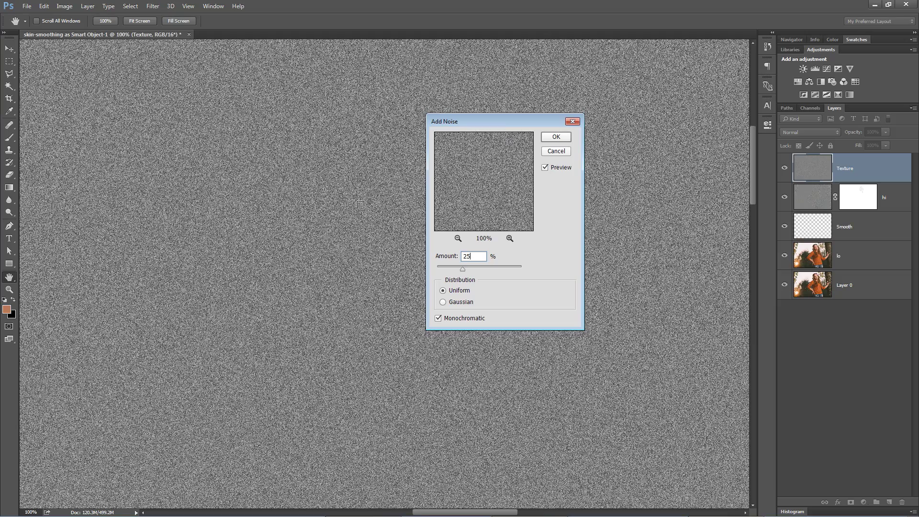
pyautogui.click(458, 303)
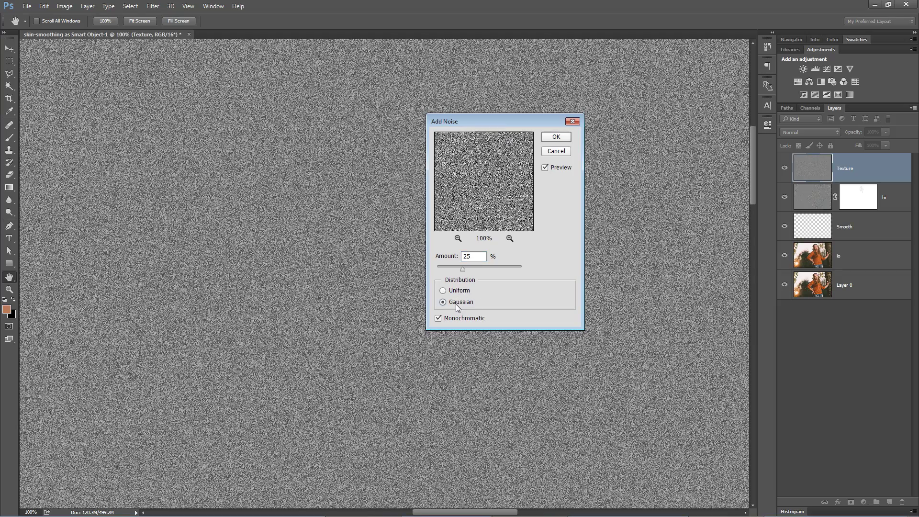
pyautogui.click(458, 291)
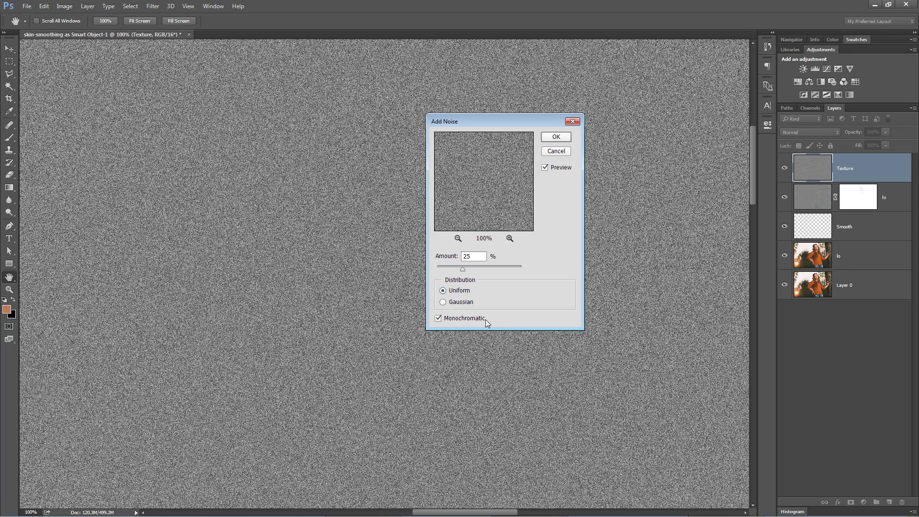
pyautogui.click(438, 319)
pyautogui.click(439, 319)
pyautogui.click(556, 137)
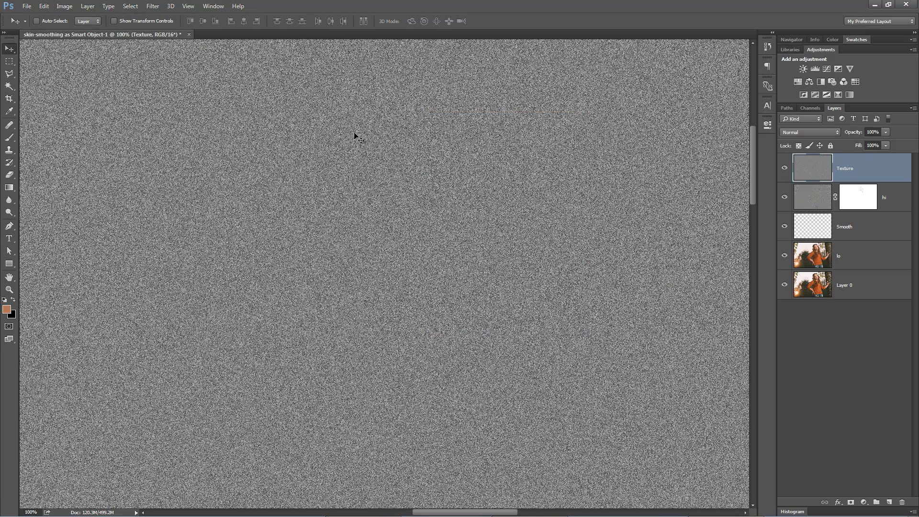
# - Hide the "Texture" layer and draw a black arrow from the tree towards the face on a new temporary layer at 100% opacity
pyautogui.click(785, 170)
pyautogui.hotkey('ctrl', '-')
pyautogui.hotkey('ctrl', '-')
pyautogui.hotkey('ctrl', '-')
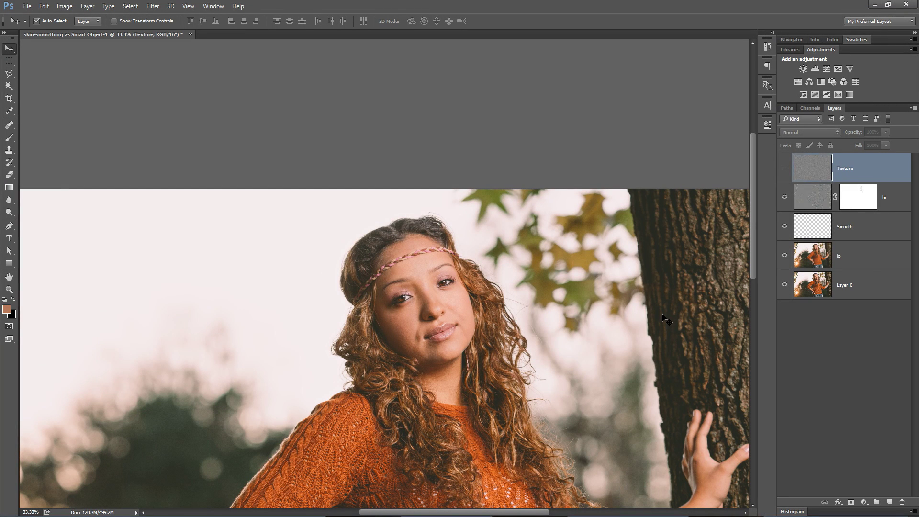
pyautogui.hotkey('ctrl', 'shift', 'alt', 'n')
pyautogui.press('b')
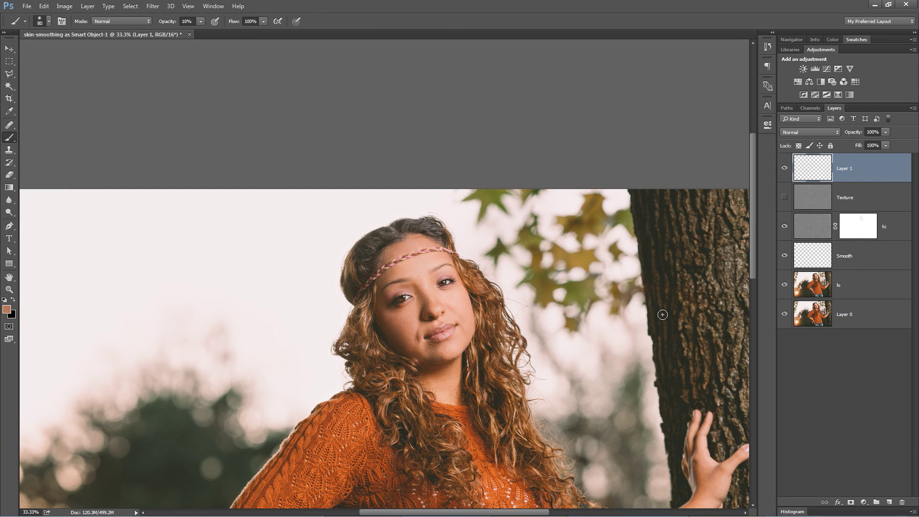
pyautogui.press('x')
pyautogui.moveTo(646, 225); pyautogui.dragTo(531, 217)
pyautogui.moveTo(613, 181)
pyautogui.mouseDown()
pyautogui.moveTo(413, 269)
pyautogui.moveTo(453, 277)
pyautogui.mouseUp()
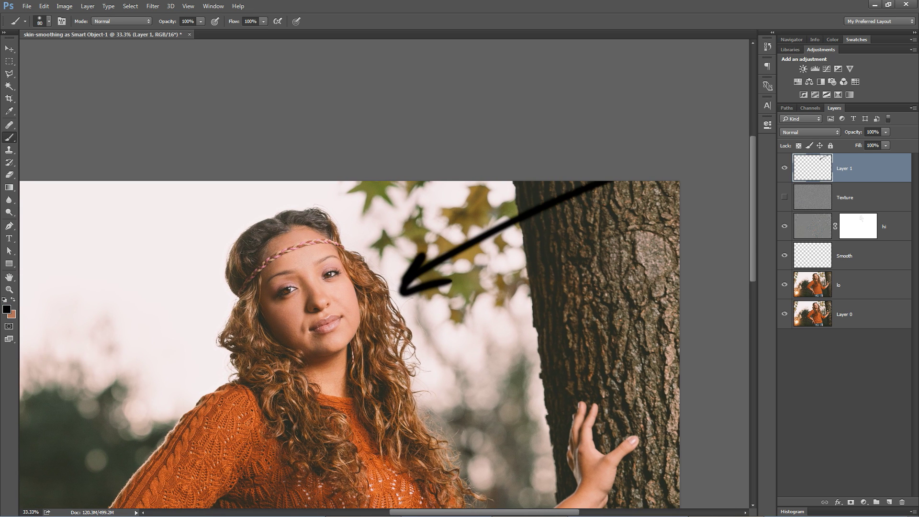
# - Mark the shadow areas on the face and sweater with black strokes, then delete the temporary annotation layer
pyautogui.moveTo(351, 300); pyautogui.dragTo(433, 270)
pyautogui.moveTo(349, 238)
pyautogui.mouseDown()
pyautogui.moveTo(374, 306)
pyautogui.moveTo(386, 315)
pyautogui.mouseUp()
pyautogui.moveTo(380, 254)
pyautogui.mouseDown()
pyautogui.moveTo(400, 278)
pyautogui.moveTo(402, 317)
pyautogui.mouseUp()
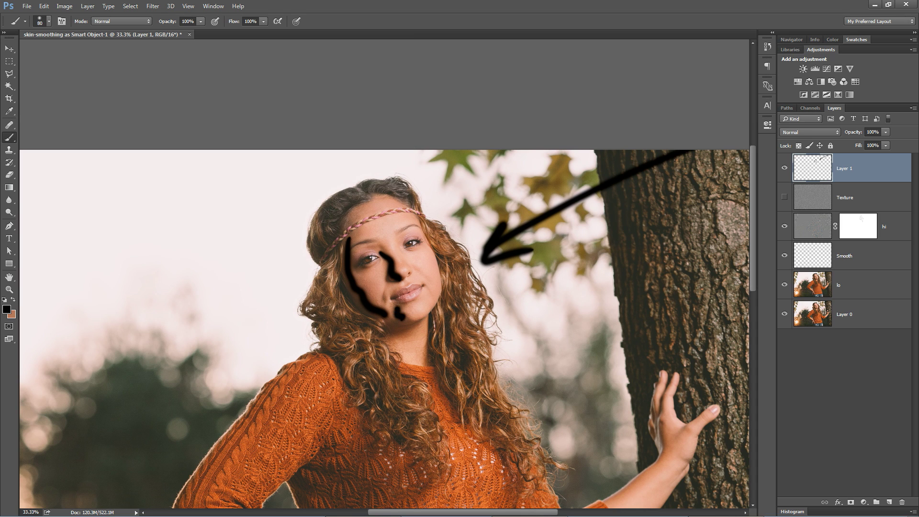
pyautogui.moveTo(323, 441)
pyautogui.mouseDown()
pyautogui.moveTo(320, 385)
pyautogui.moveTo(284, 266)
pyautogui.moveTo(283, 350)
pyautogui.moveTo(306, 379)
pyautogui.mouseUp()
pyautogui.moveTo(320, 216); pyautogui.dragTo(420, 450)
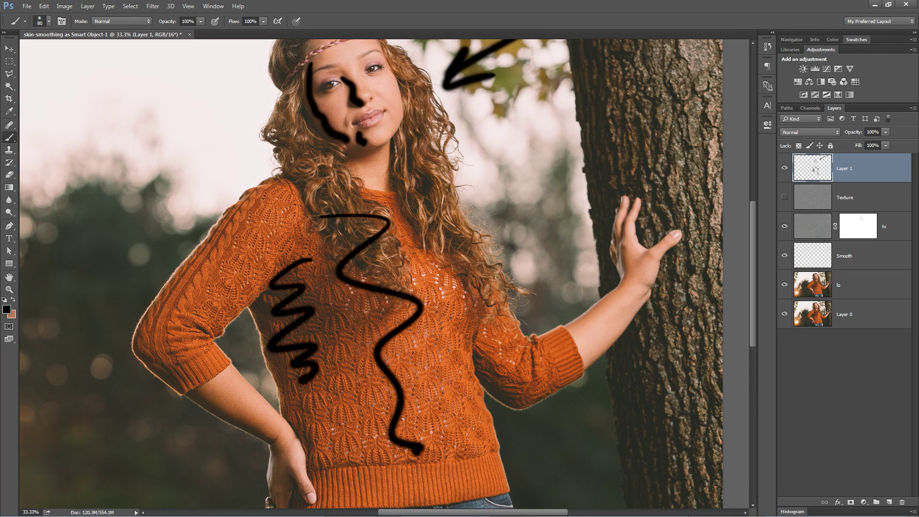
pyautogui.moveTo(329, 255); pyautogui.dragTo(335, 406)
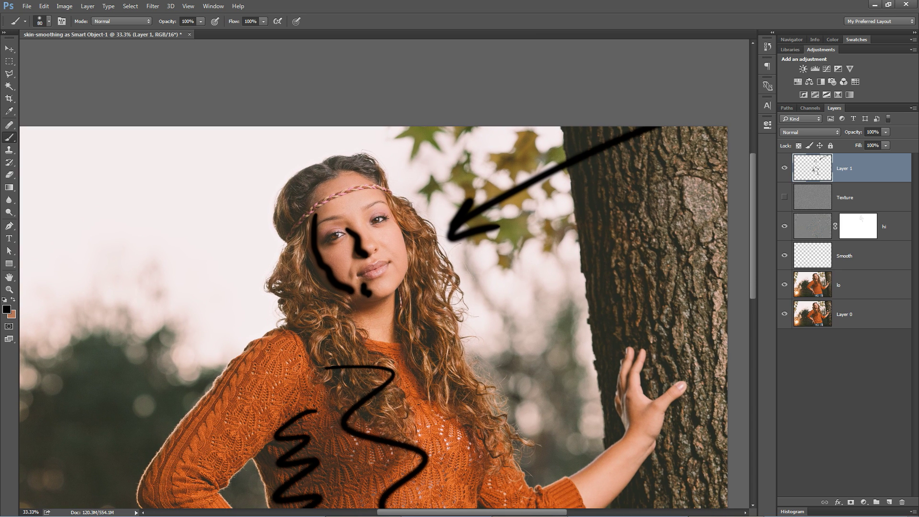
pyautogui.press('Delete')
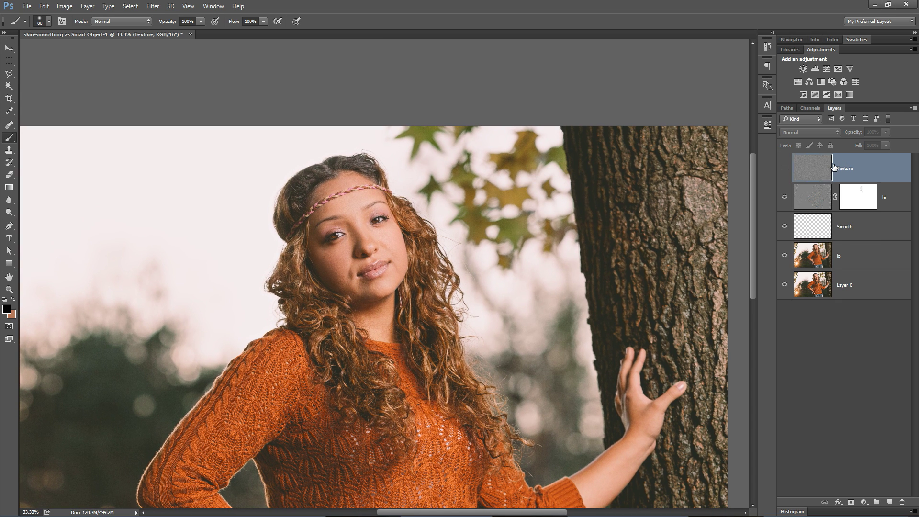
# - Make the "Texture" layer visible again
pyautogui.click(784, 168)
pyautogui.press('z')
pyautogui.moveTo(294, 319); pyautogui.dragTo(420, 232)
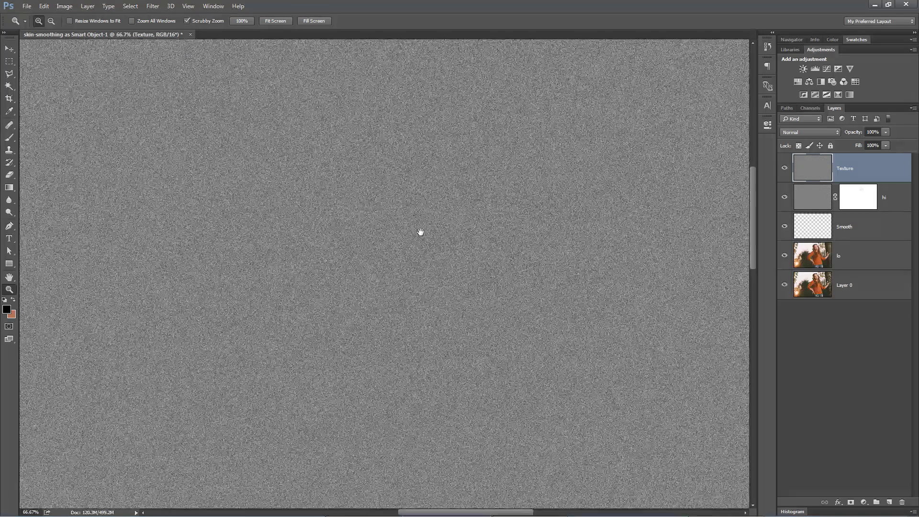
# - Start an Emboss filter on the "Texture" layer and set its angle to 43°
pyautogui.click(152, 6)
pyautogui.moveTo(245, 176)
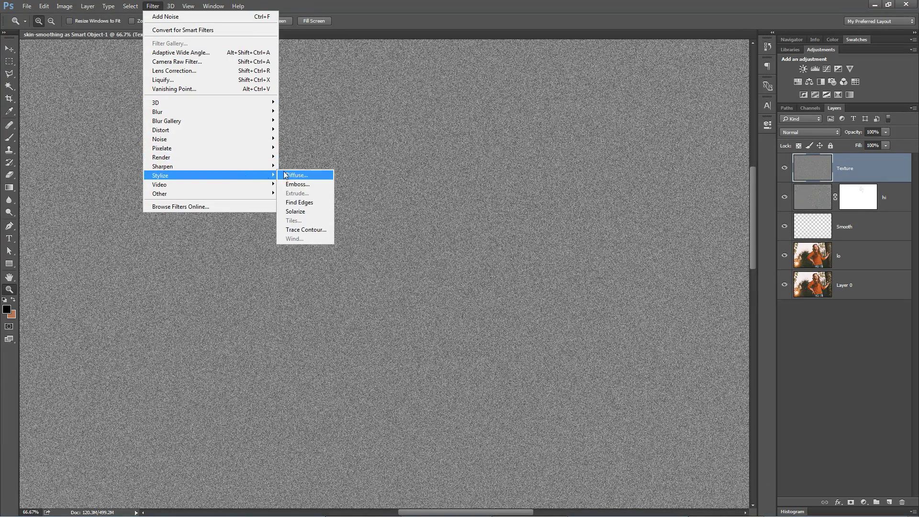
pyautogui.click(299, 184)
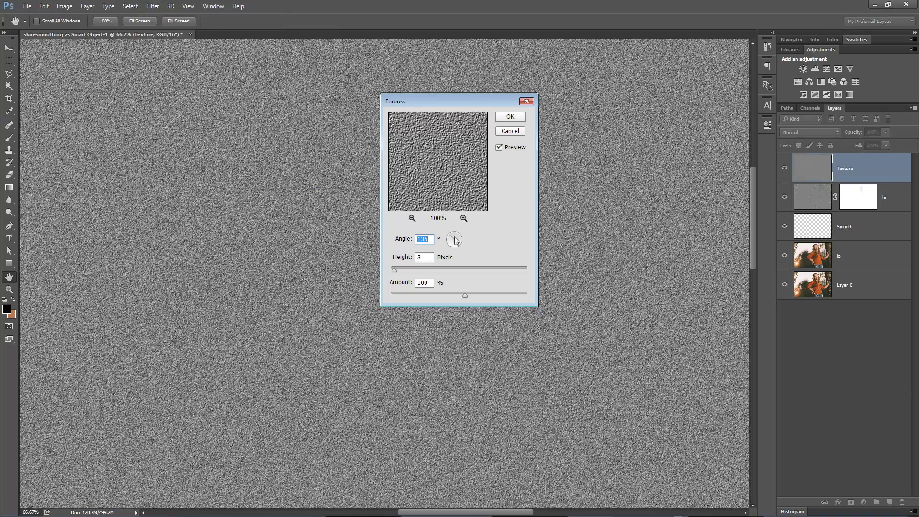
pyautogui.hotkey('ctrl', '+')
pyautogui.hotkey('ctrl', '+')
pyautogui.moveTo(320, 276); pyautogui.dragTo(371, 366)
pyautogui.moveTo(454, 233)
pyautogui.mouseDown()
pyautogui.moveTo(463, 240)
pyautogui.moveTo(464, 230)
pyautogui.mouseUp()
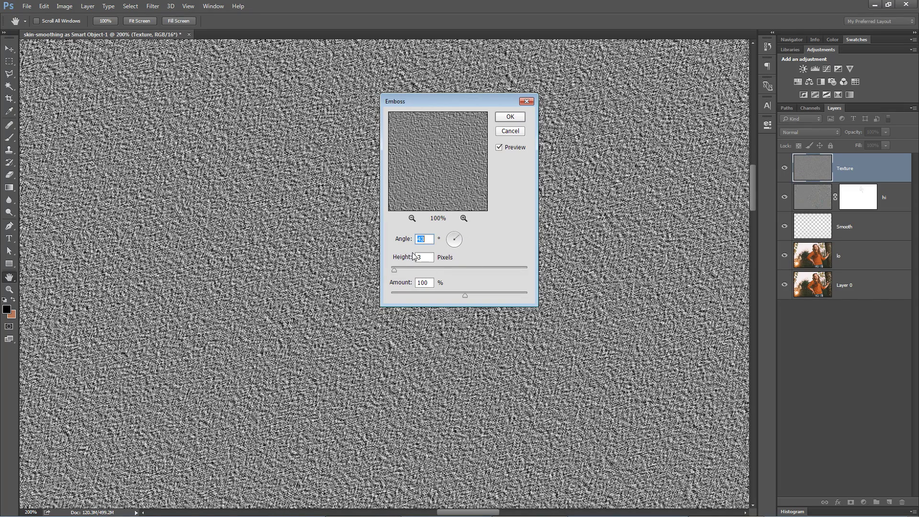
# - Set the emboss height to 2 pixels and the amount to 140%, and apply the filter
pyautogui.click(427, 240)
pyautogui.moveTo(394, 270); pyautogui.dragTo(398, 271)
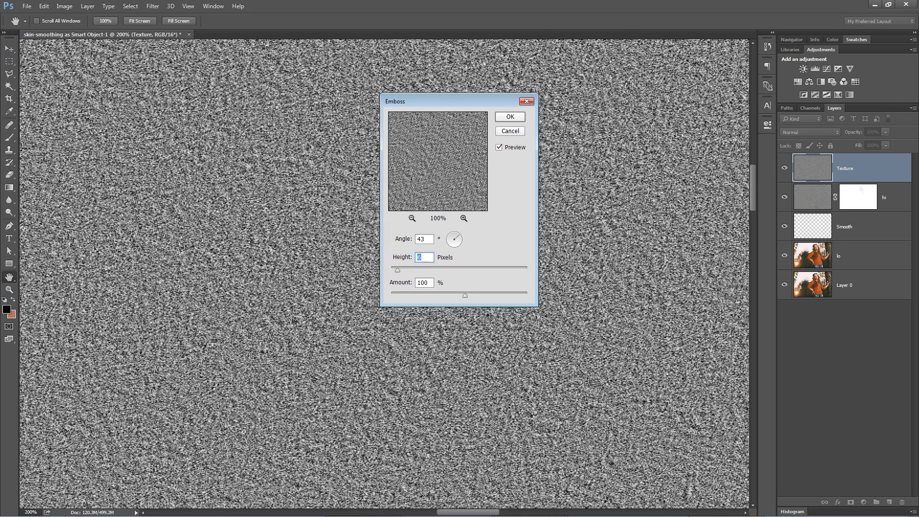
pyautogui.write('2')
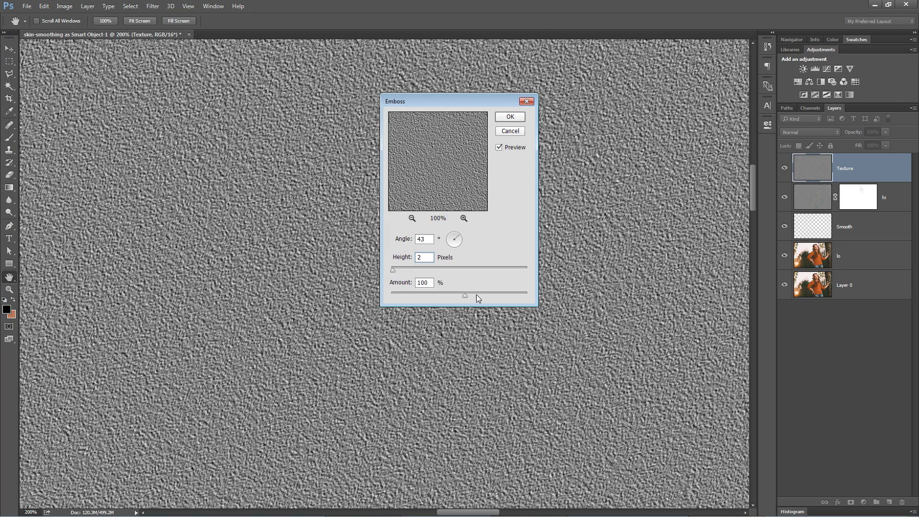
pyautogui.press('Tab')
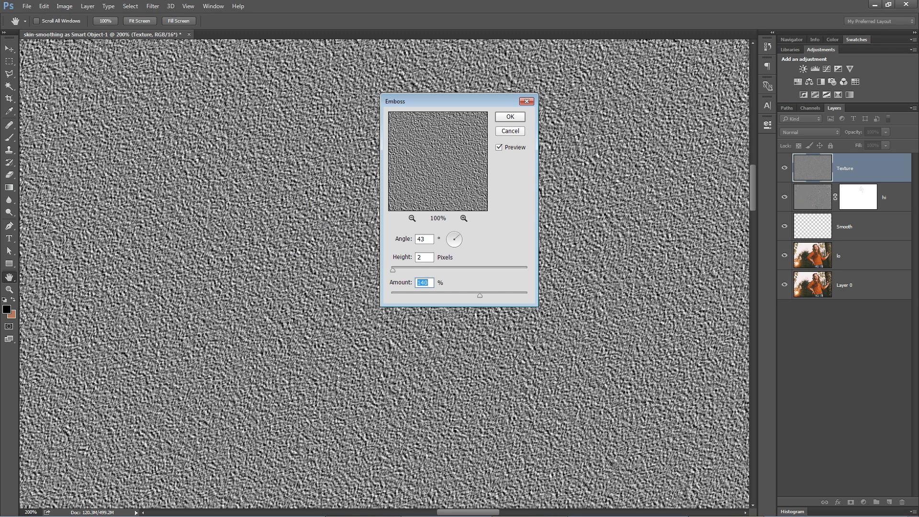
pyautogui.click(510, 116)
# - Set the blend mode of the "Texture" layer to Soft Light
pyautogui.press('z')
pyautogui.keyDown('alt'); pyautogui.click(513, 162); pyautogui.keyUp('alt')
pyautogui.keyDown('alt'); pyautogui.click(513, 165); pyautogui.keyUp('alt')
pyautogui.keyDown('alt'); pyautogui.click(513, 168); pyautogui.keyUp('alt')
pyautogui.keyDown('alt'); pyautogui.click(521, 167); pyautogui.keyUp('alt')
pyautogui.keyDown('alt'); pyautogui.click(599, 188); pyautogui.keyUp('alt')
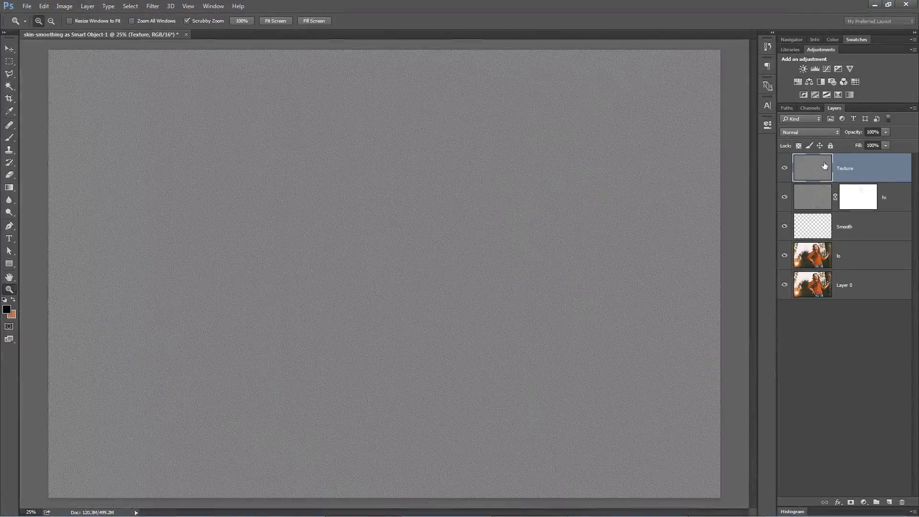
pyautogui.click(496, 153)
pyautogui.click(496, 154)
pyautogui.click(496, 154)
pyautogui.moveTo(495, 154); pyautogui.dragTo(478, 242)
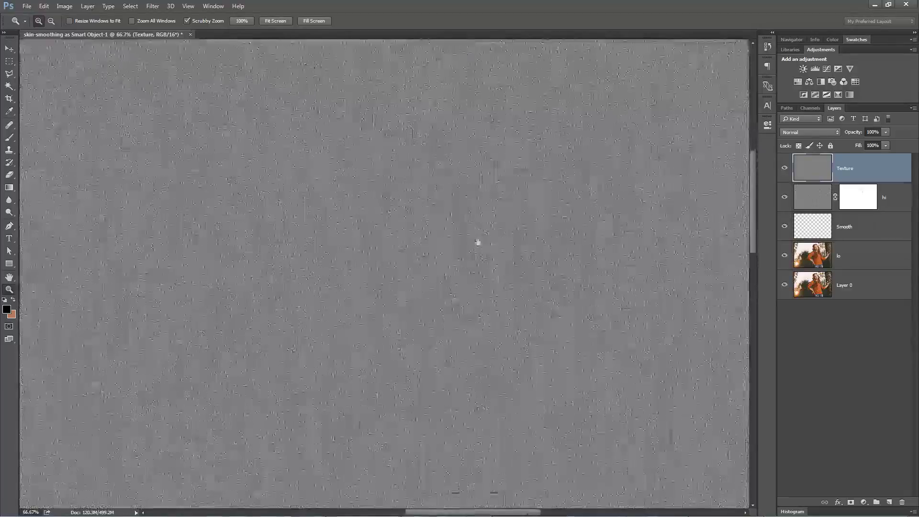
pyautogui.click(817, 132)
pyautogui.click(791, 231)
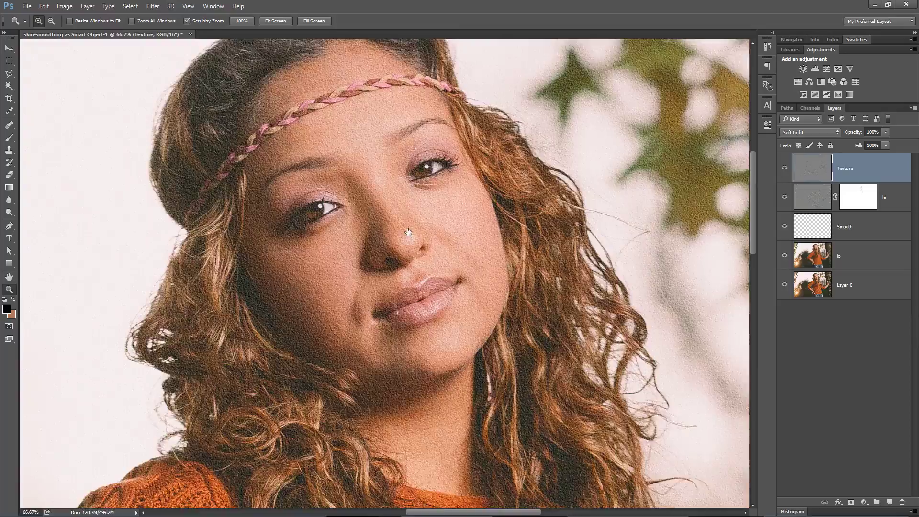
# - Examine the embossed texture on the cheeks, nose and forehead up close
pyautogui.click(408, 232)
pyautogui.click(408, 232)
pyautogui.moveTo(404, 246); pyautogui.dragTo(511, 203)
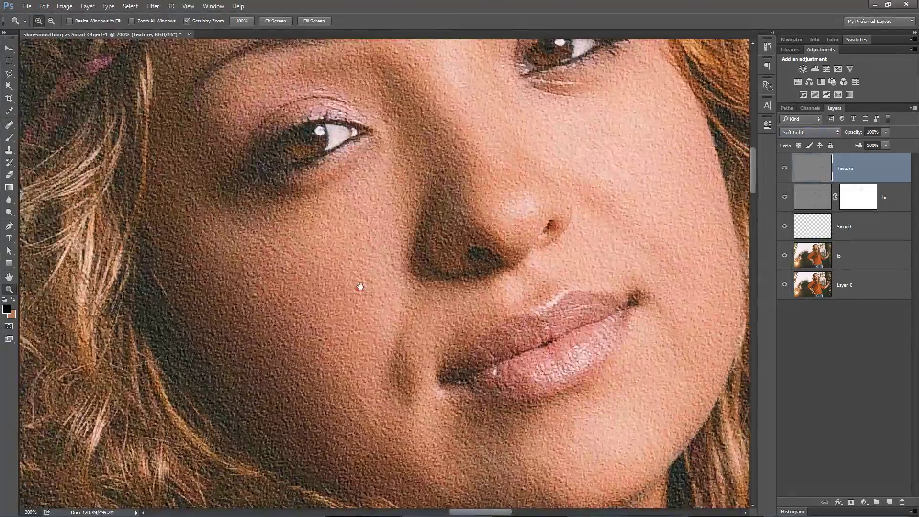
pyautogui.moveTo(351, 338); pyautogui.dragTo(304, 251)
pyautogui.moveTo(481, 91); pyautogui.dragTo(510, 328)
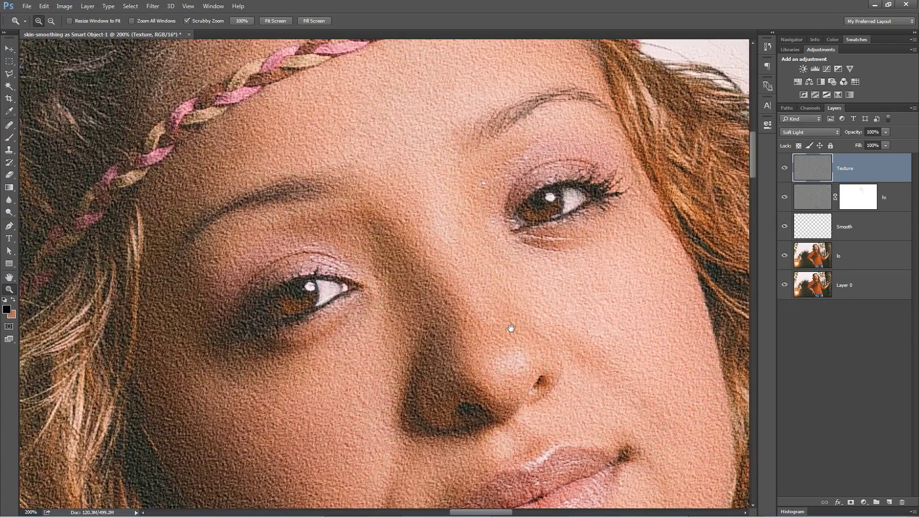
pyautogui.hotkey('ctrl', '-')
pyautogui.hotkey('ctrl', '-')
pyautogui.hotkey('ctrl', '-')
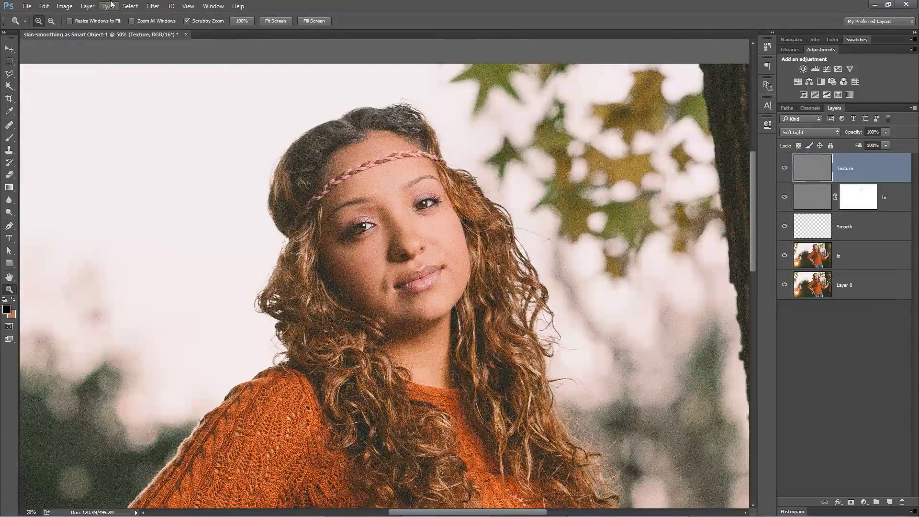
# - Add a black layer mask to the "Texture" layer that hides the whole texture
pyautogui.click(88, 5)
pyautogui.moveTo(158, 143)
pyautogui.click(220, 153)
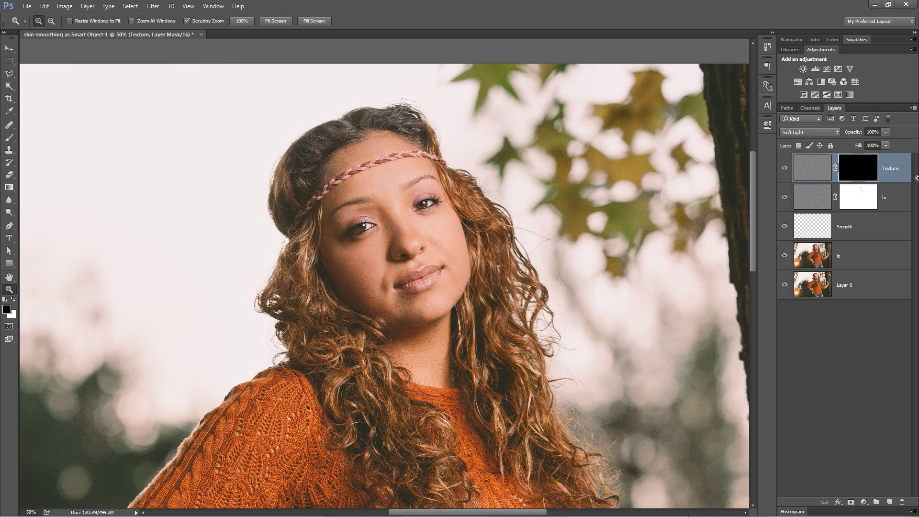
# - Paint on the "Texture" mask over the smoothed facial skin with a 125-pixel white brush at 12% opacity
pyautogui.doubleClick(395, 233)
pyautogui.moveTo(408, 268)
pyautogui.mouseDown()
pyautogui.moveTo(430, 263)
pyautogui.moveTo(424, 277)
pyautogui.mouseUp()
pyautogui.press('b')
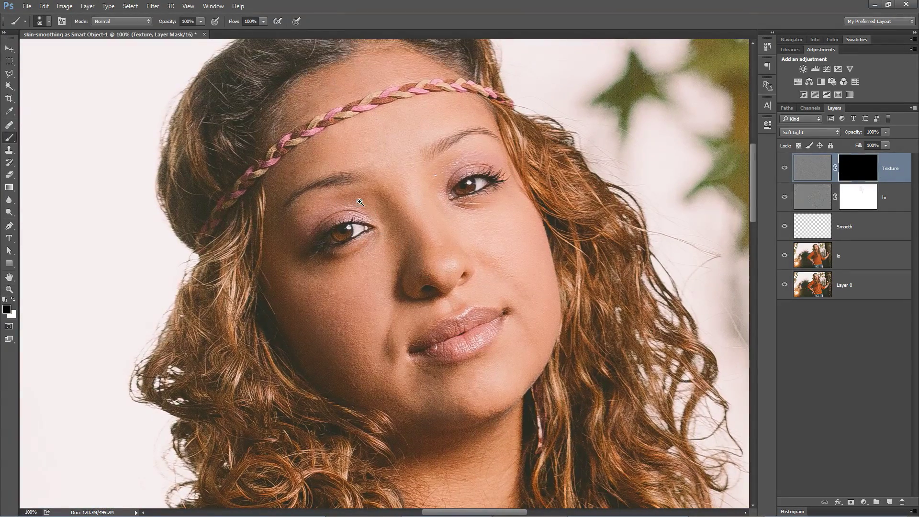
pyautogui.click(166, 21)
pyautogui.write('12')
pyautogui.press('Return')
pyautogui.click(13, 300)
pyautogui.moveTo(373, 292); pyautogui.dragTo(304, 181)
pyautogui.moveTo(450, 161); pyautogui.dragTo(350, 135)
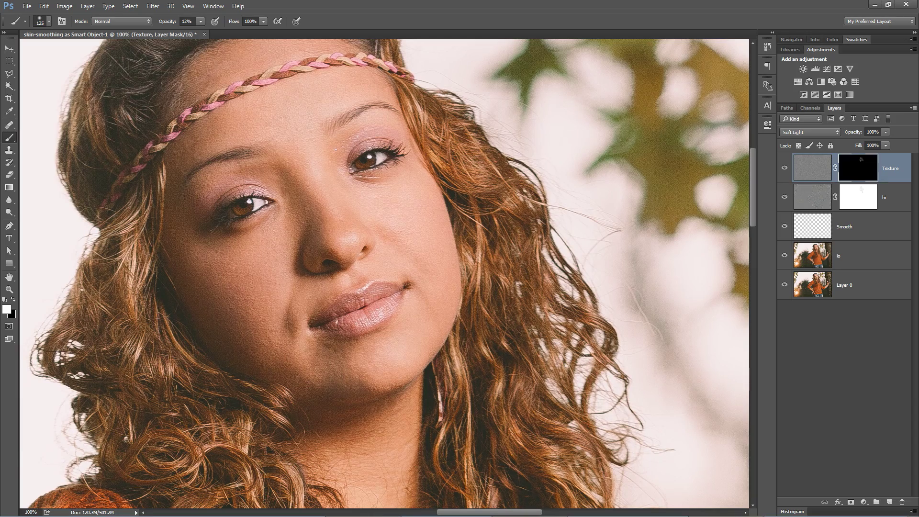
# - Continue painting white on the "Texture" mask around the chin and neck at 12% opacity
pyautogui.moveTo(331, 473)
pyautogui.mouseDown()
pyautogui.moveTo(349, 326)
pyautogui.moveTo(402, 373)
pyautogui.moveTo(411, 270)
pyautogui.moveTo(454, 405)
pyautogui.mouseUp()
pyautogui.press('x')
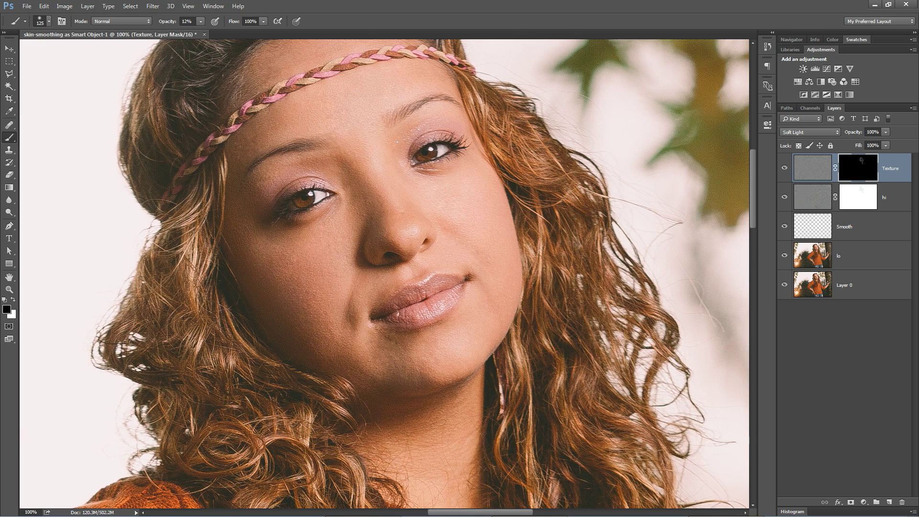
pyautogui.press('x')
pyautogui.moveTo(462, 395); pyautogui.dragTo(374, 400)
pyautogui.press('x')
pyautogui.press('x')
# - Examine the textured skin on the face and in the whole portrait at several magnifications
pyautogui.scroll(-1, 497, 318)
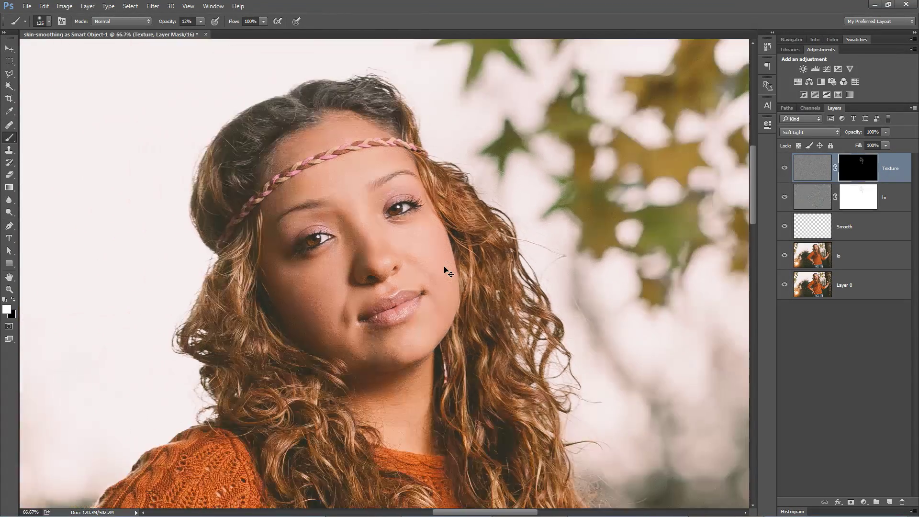
pyautogui.hotkey('ctrl', '-')
pyautogui.moveTo(316, 361); pyautogui.dragTo(341, 498)
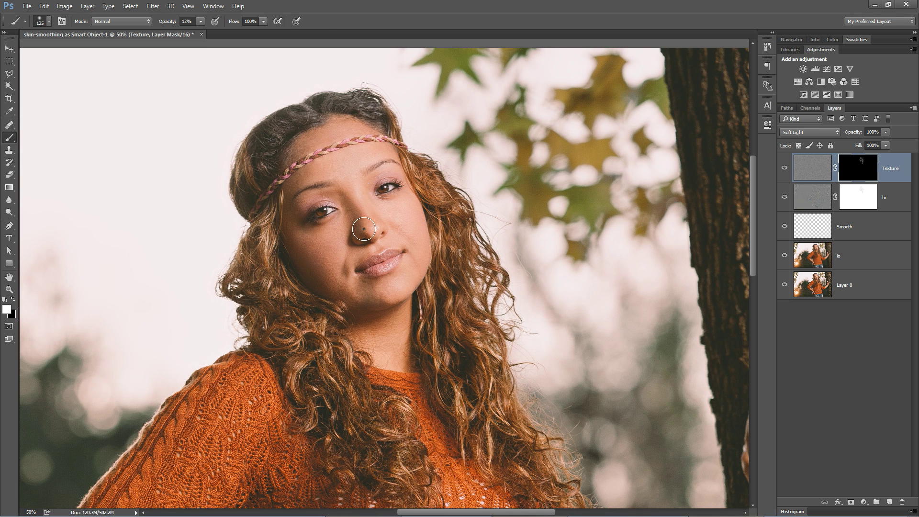
pyautogui.press('v')
pyautogui.hotkey('ctrl', '-')
pyautogui.hotkey('ctrl', '-')
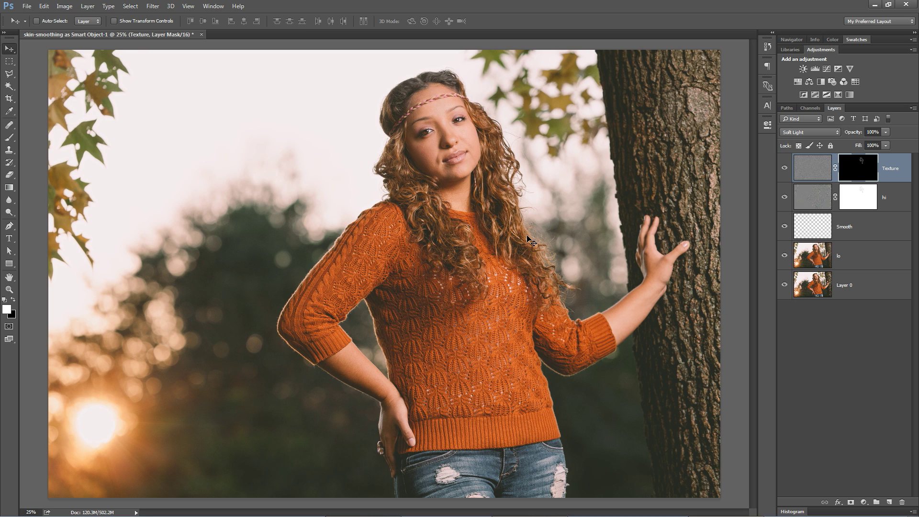
pyautogui.press('z')
pyautogui.click(426, 103)
pyautogui.click(436, 113)
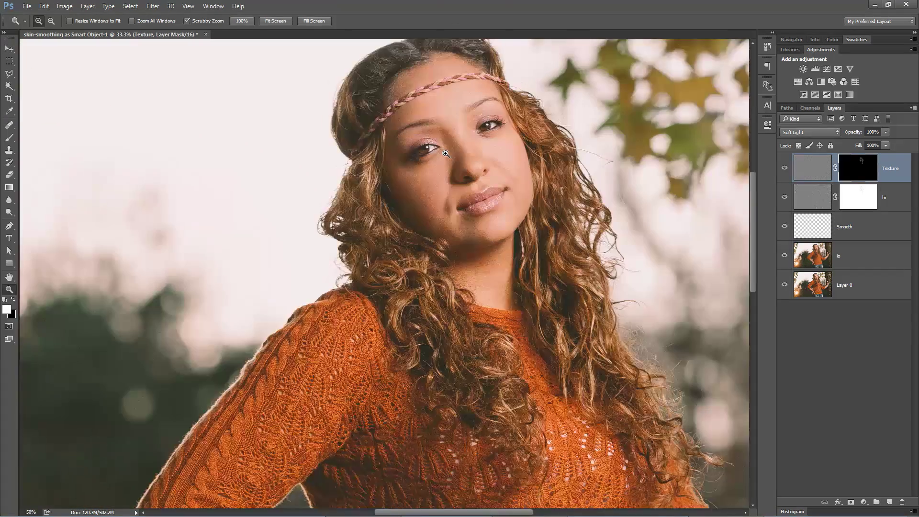
pyautogui.click(459, 120)
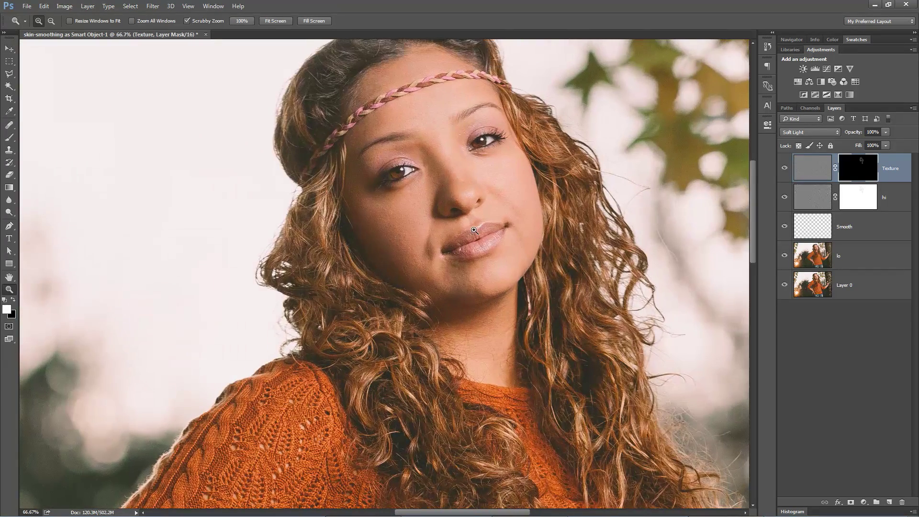
# - Toggle the "Smooth" layer, and compare the retouched portrait with the original by isolating "Layer 0" and restoring all layers
pyautogui.click(785, 226)
pyautogui.click(788, 228)
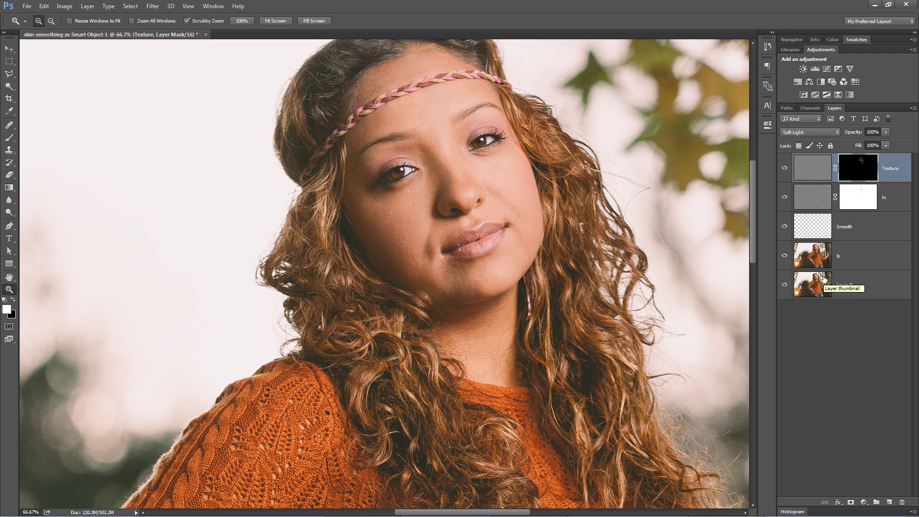
pyautogui.keyDown('alt'); pyautogui.click(784, 285); pyautogui.keyUp('alt')
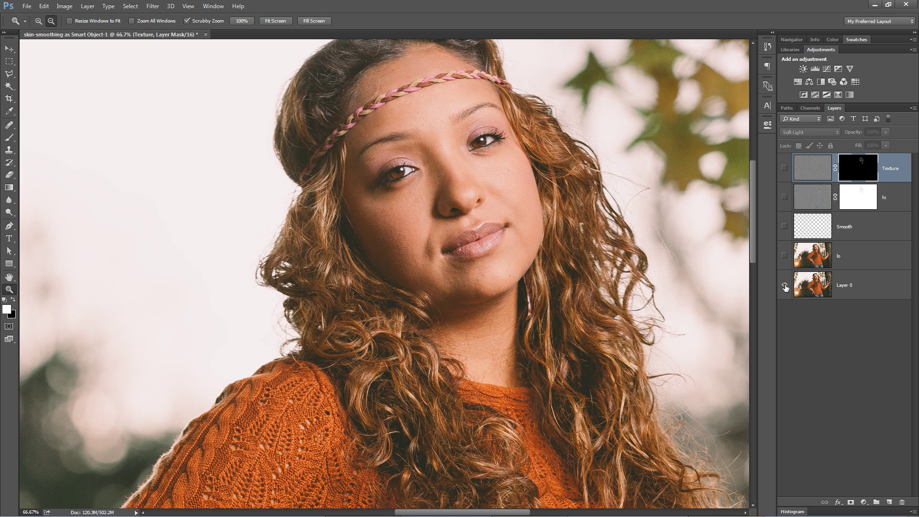
pyautogui.keyDown('alt'); pyautogui.click(785, 286); pyautogui.keyUp('alt')
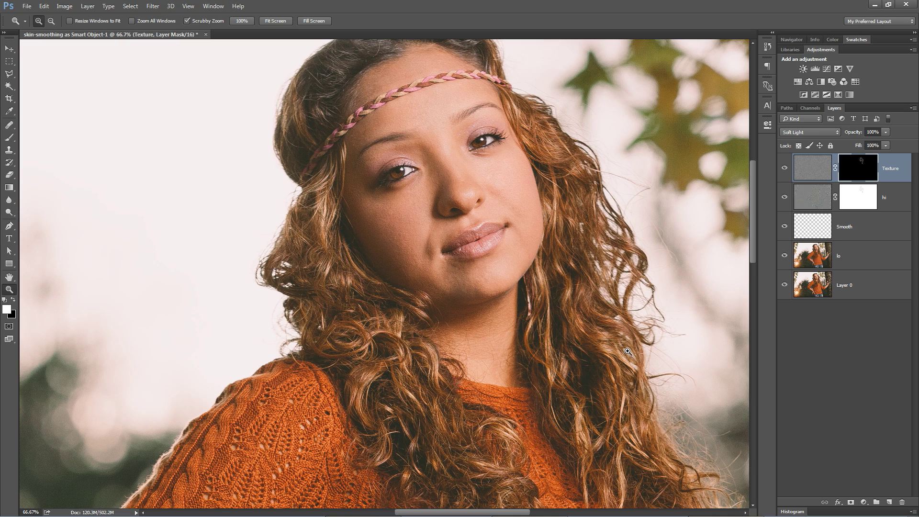
pyautogui.hotkey('ctrl', '-')
pyautogui.hotkey('ctrl', '-')
pyautogui.hotkey('ctrl', '-')
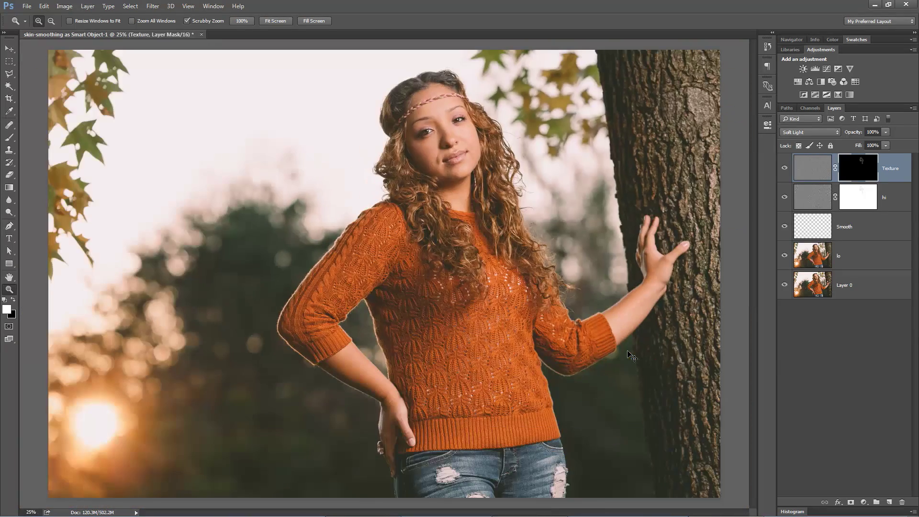